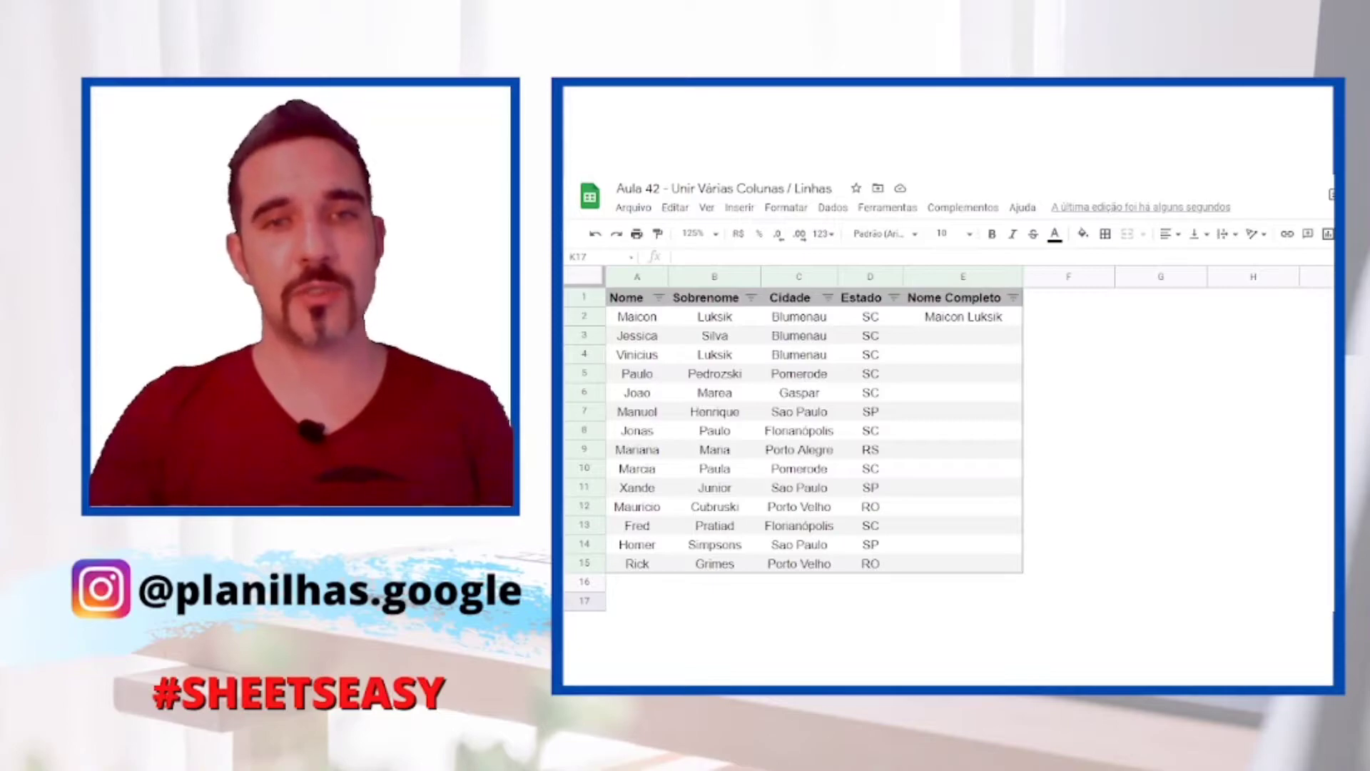
Fill the full-name formula in E2 down the Nome Completo column to E15
left_click(972, 567)
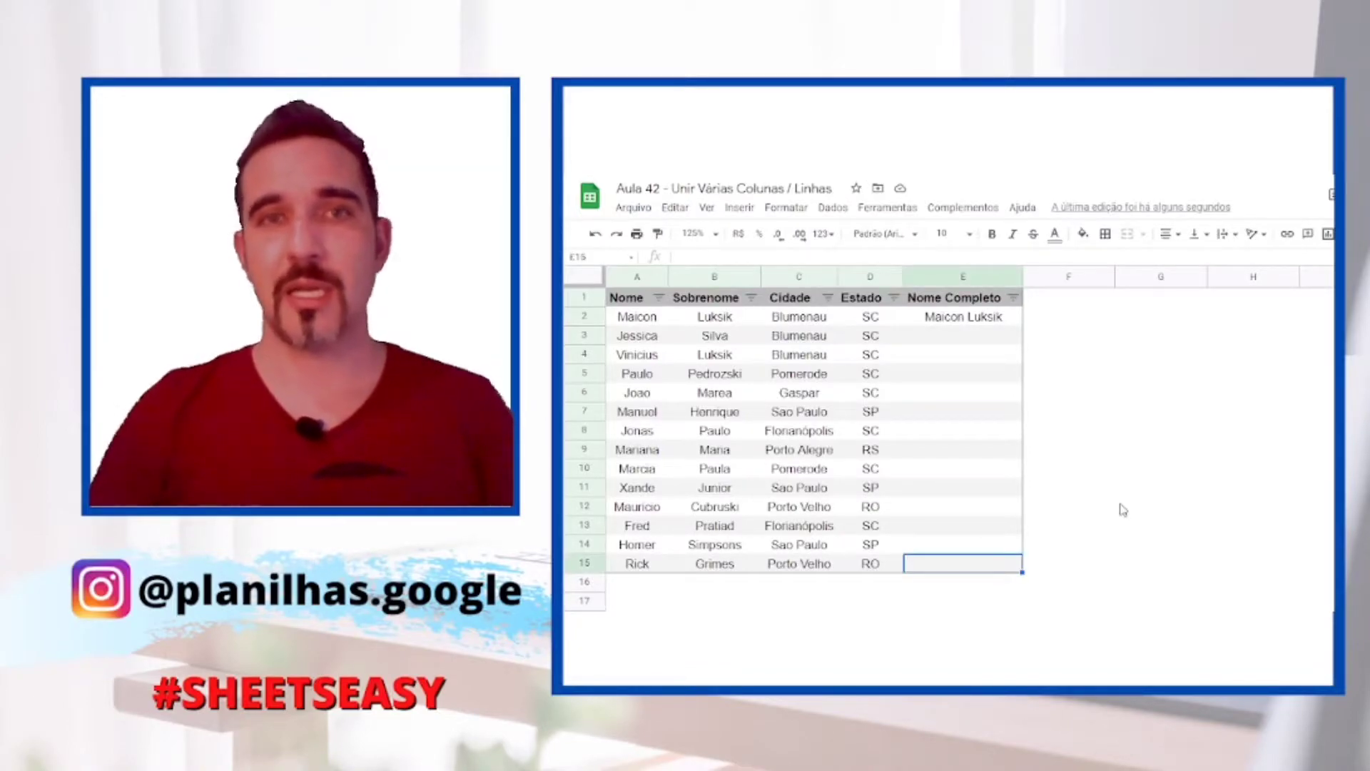
key("ctrl+shift+Up")
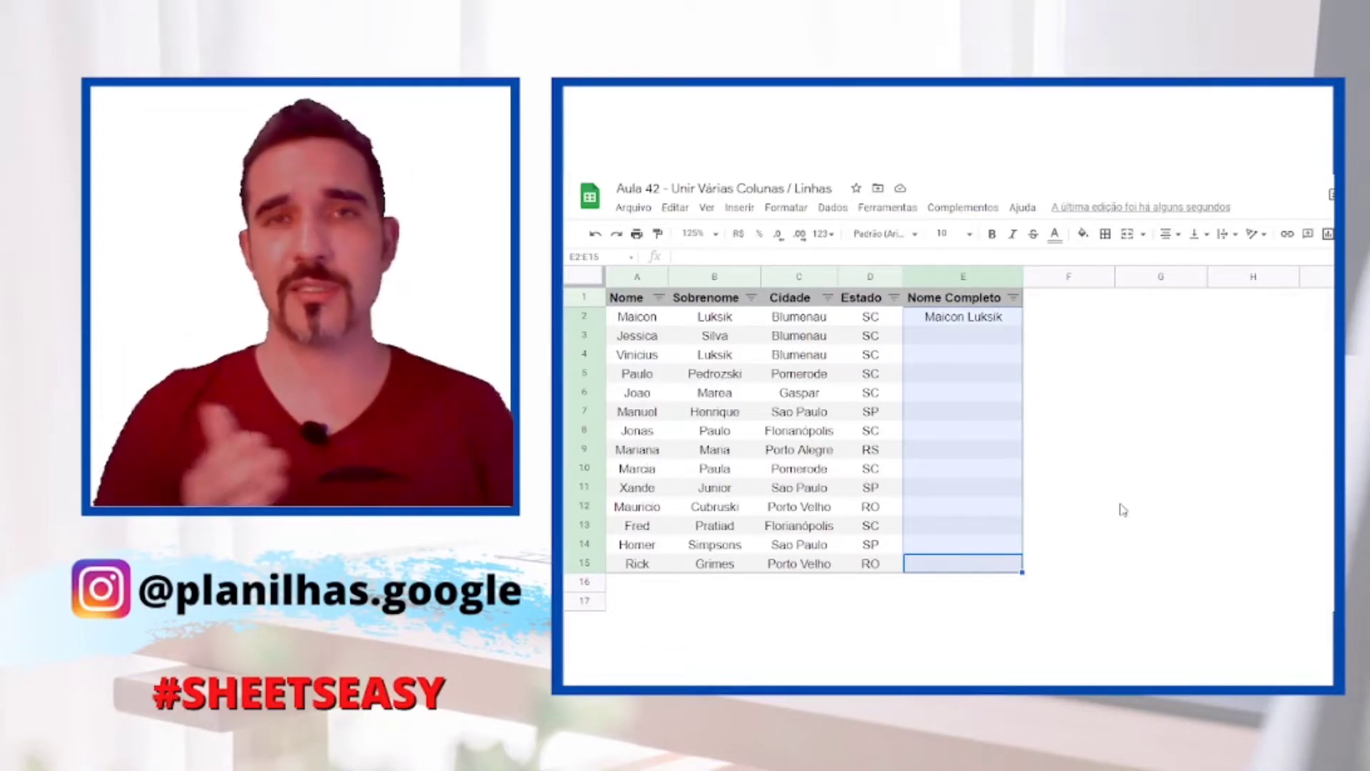
key("ctrl+d")
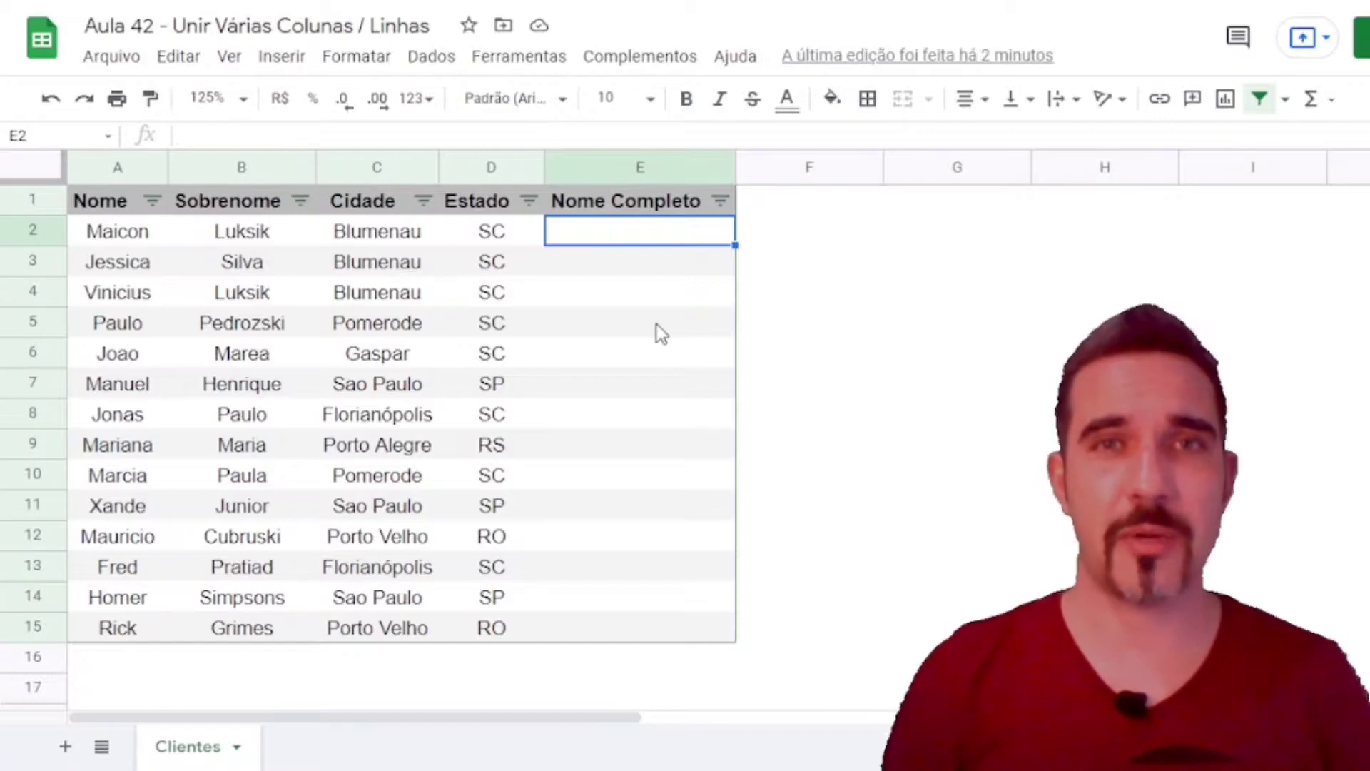
Enter the formula =CONCATENAR(A2;B2) in cell E2 to join the first name and surname, consulting the function's help
type("=concate")
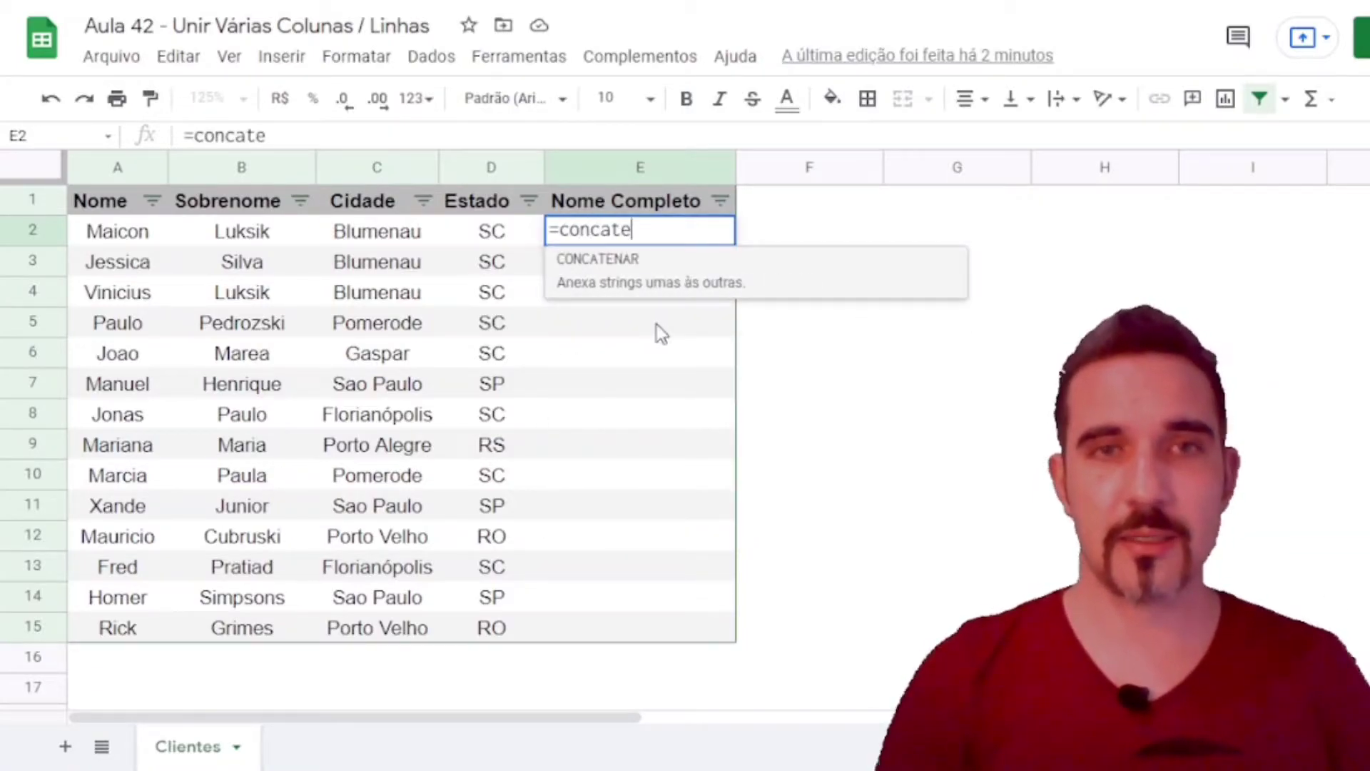
left_click(570, 285)
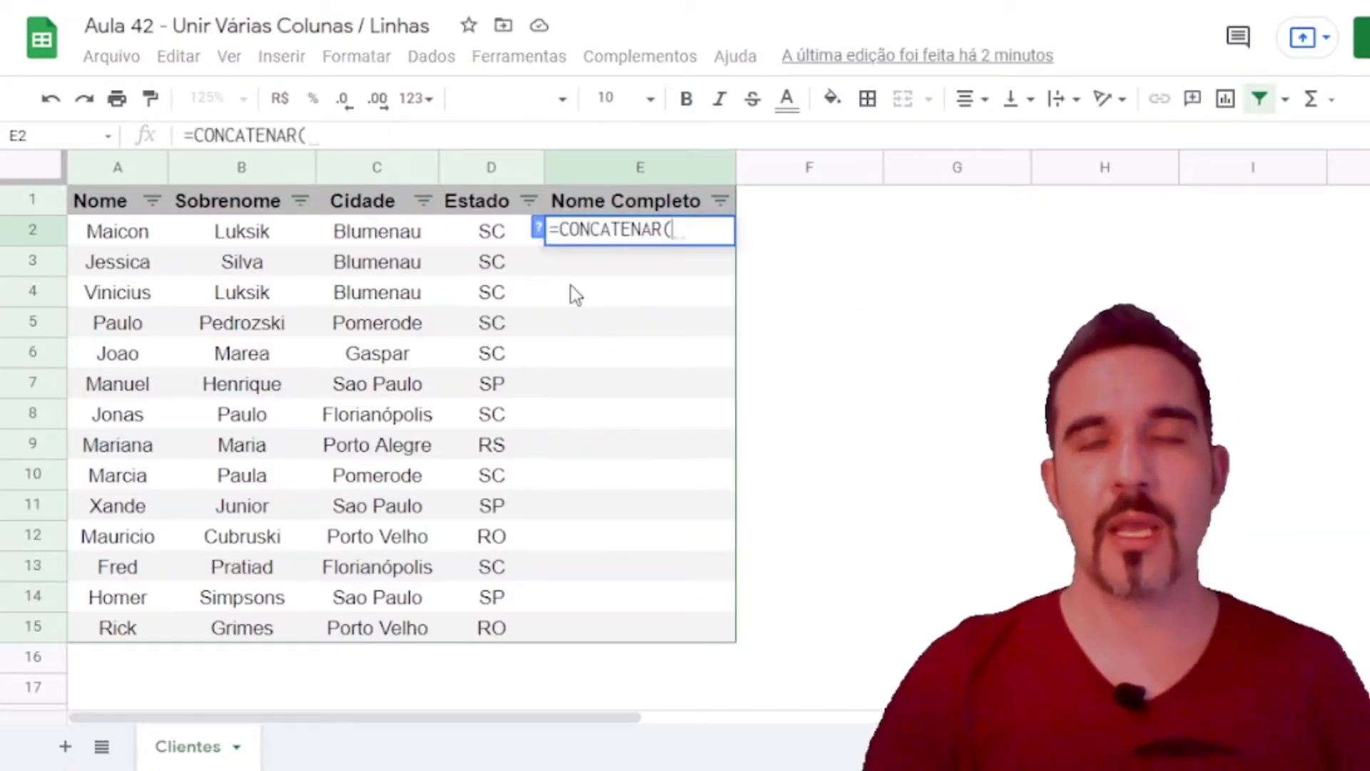
left_click(539, 229)
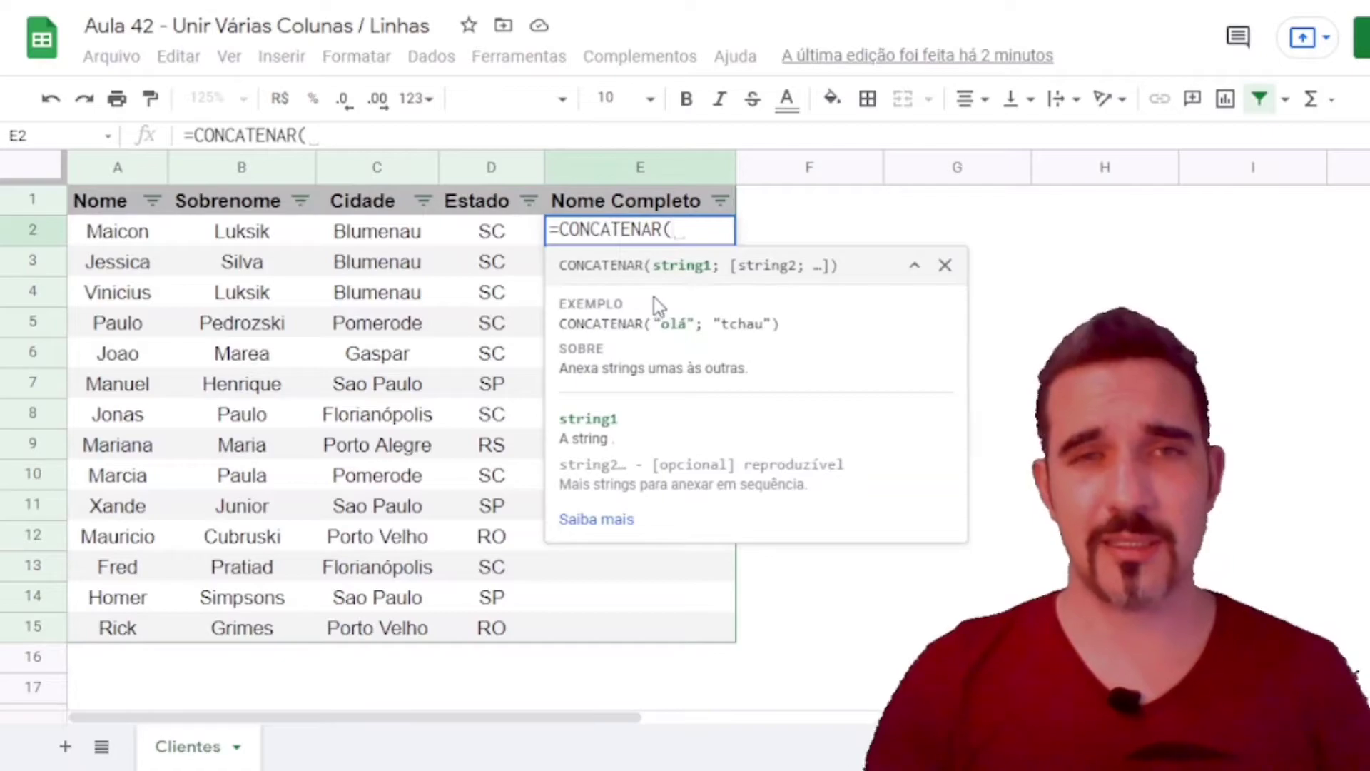
left_click_drag(652, 265, 713, 269)
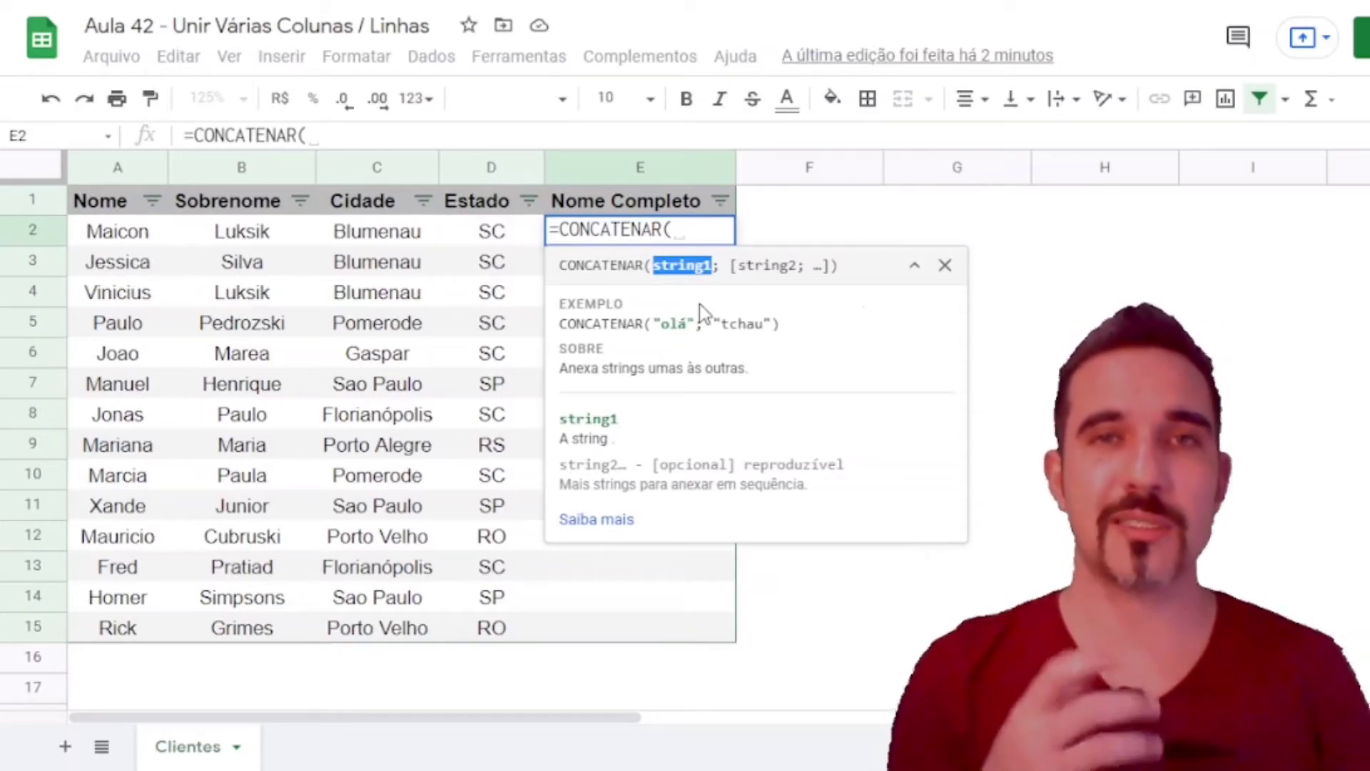
left_click(945, 264)
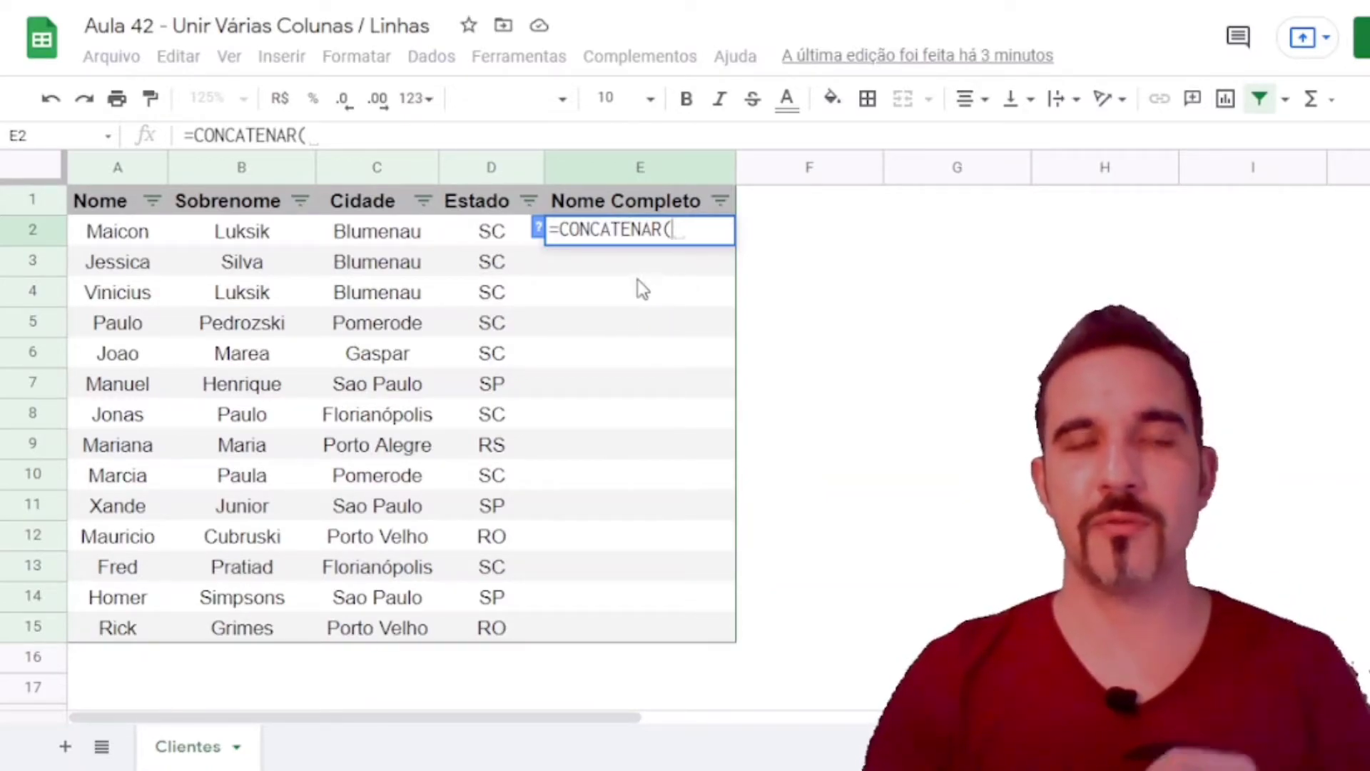
left_click(121, 237)
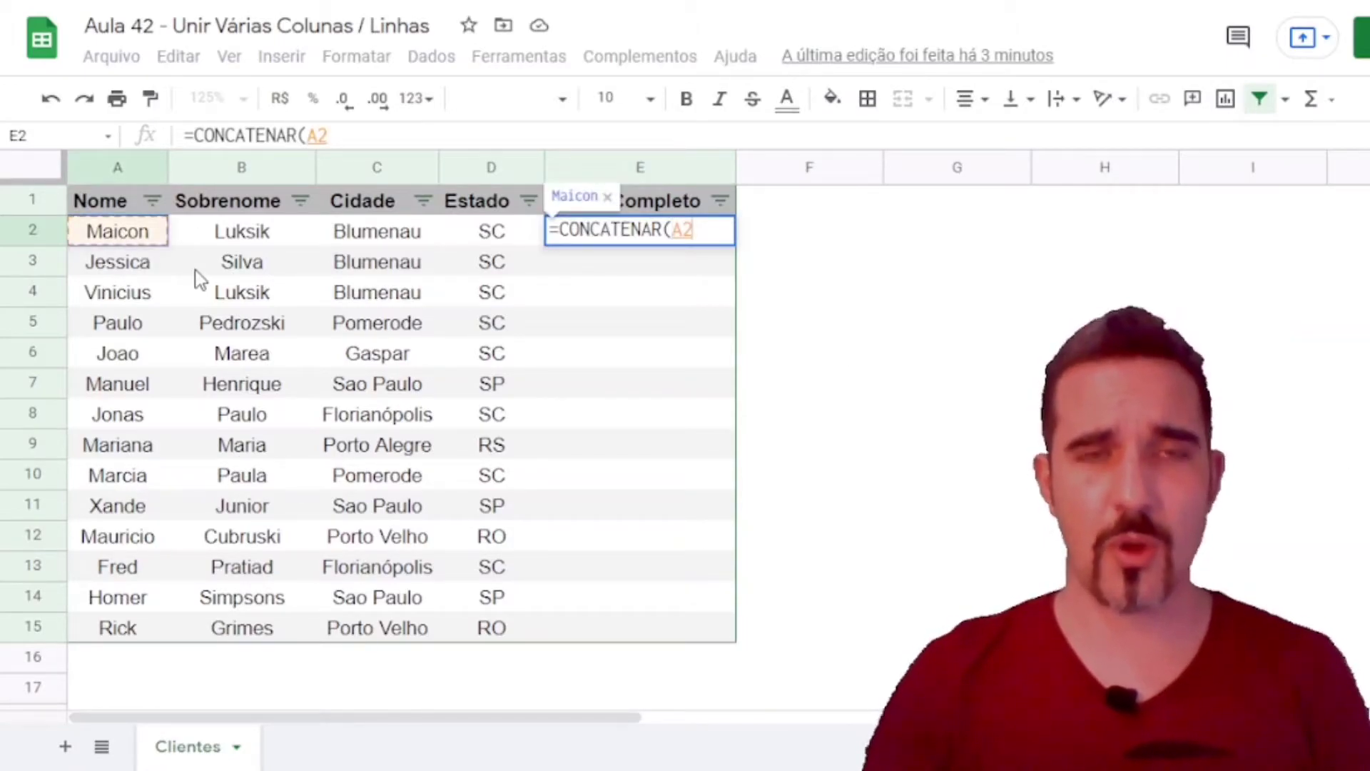
type(";")
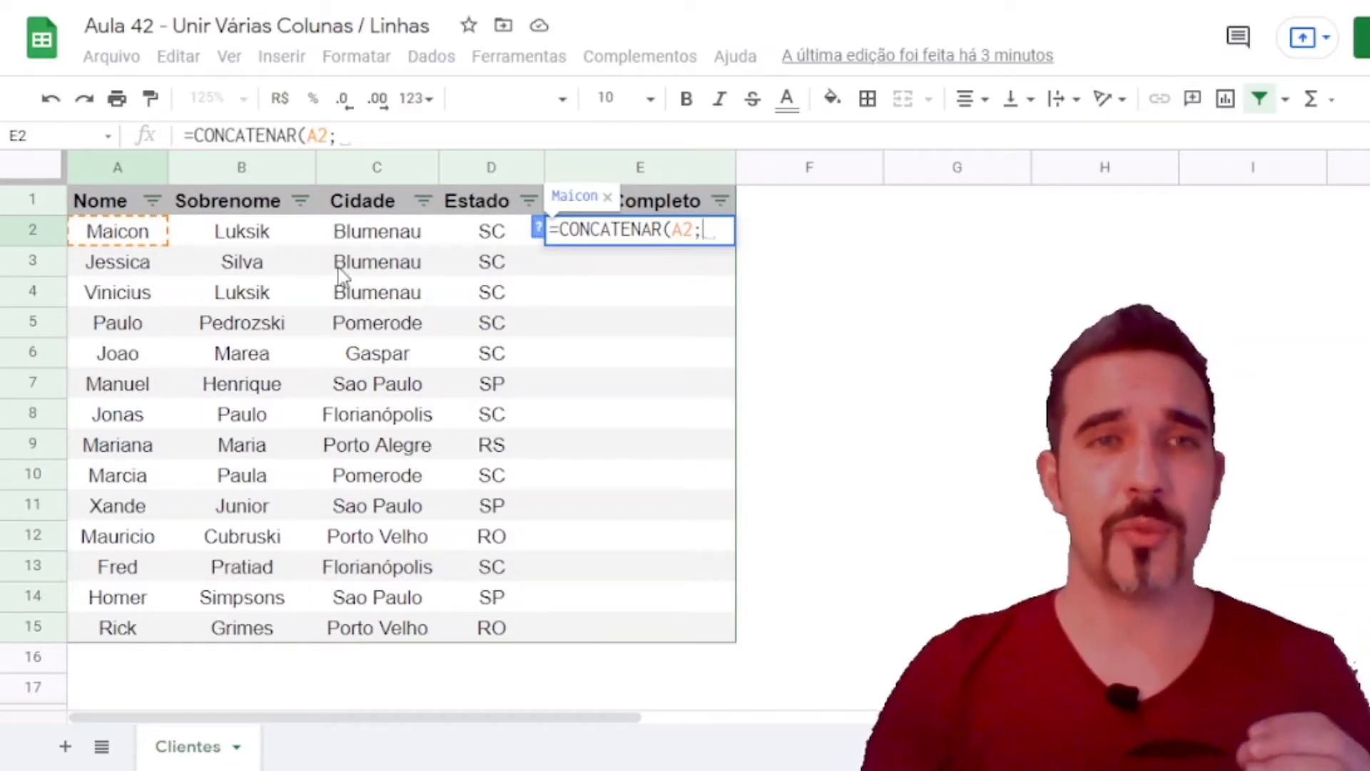
left_click(260, 238)
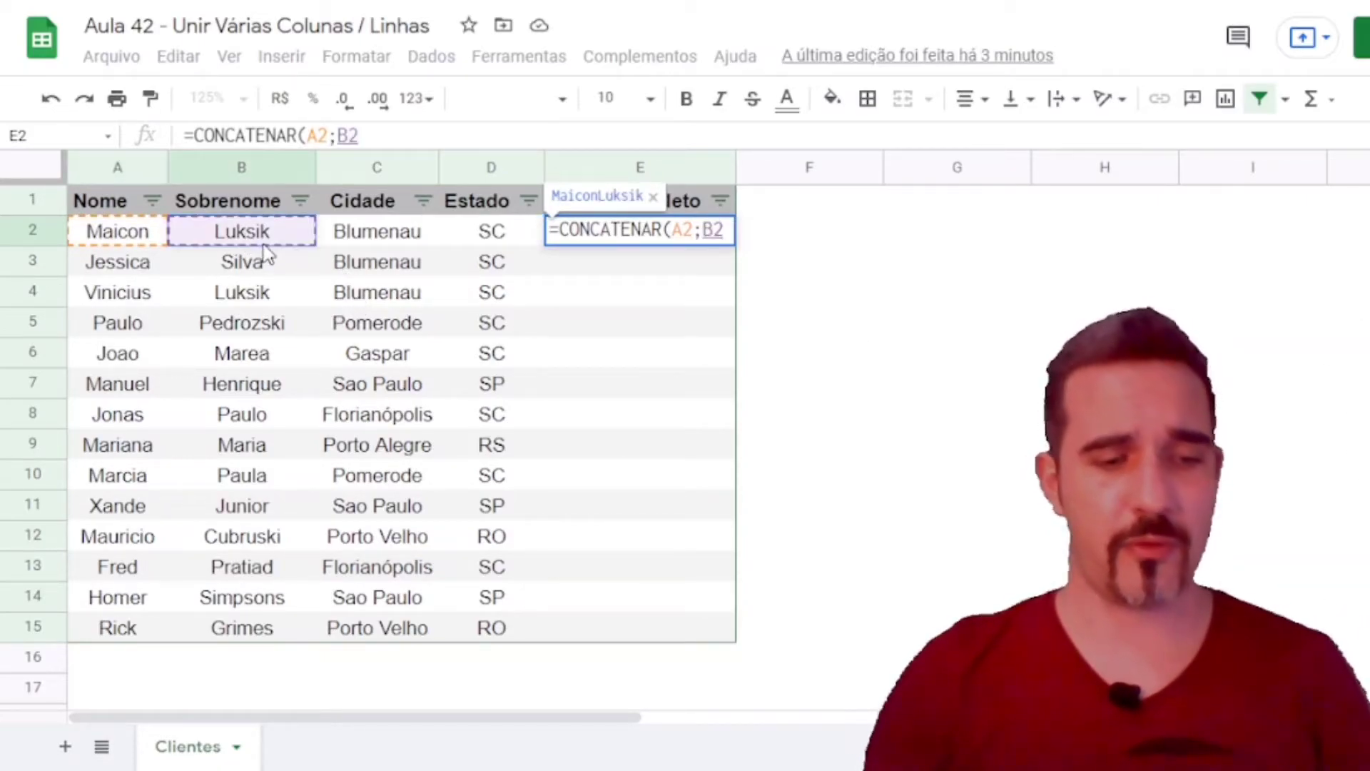
type(")")
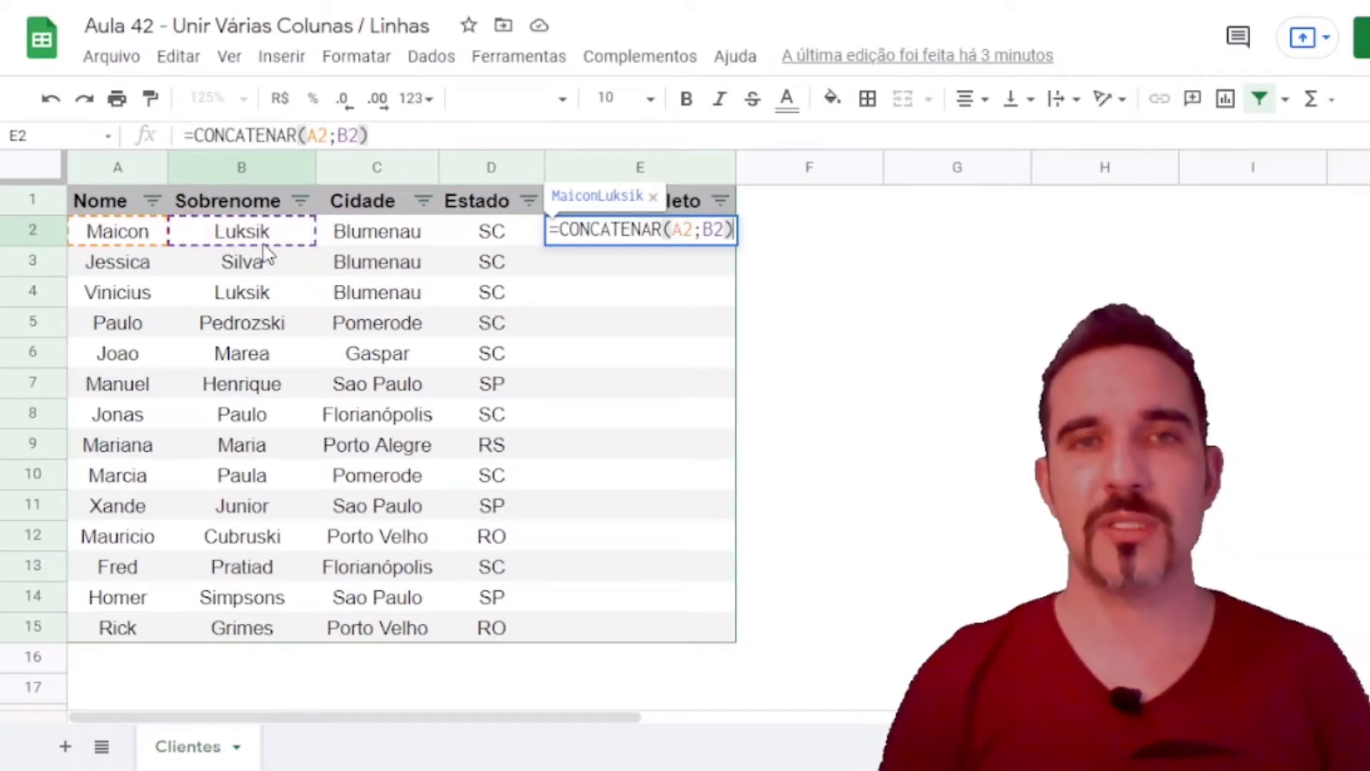
key("Return")
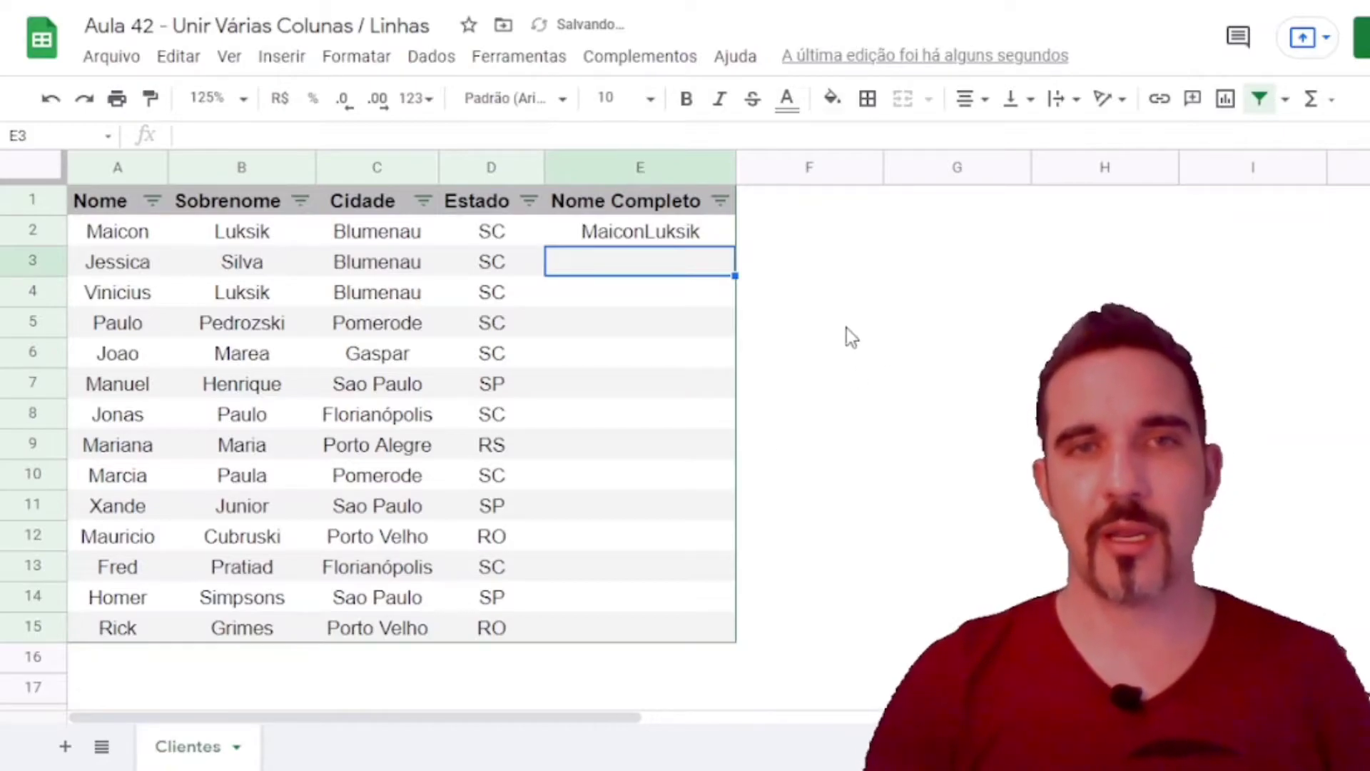
Change the E2 formula to =CONCATENAR(A2;" ";B2) and fill it down the Nome Completo column to E15
key("Up")
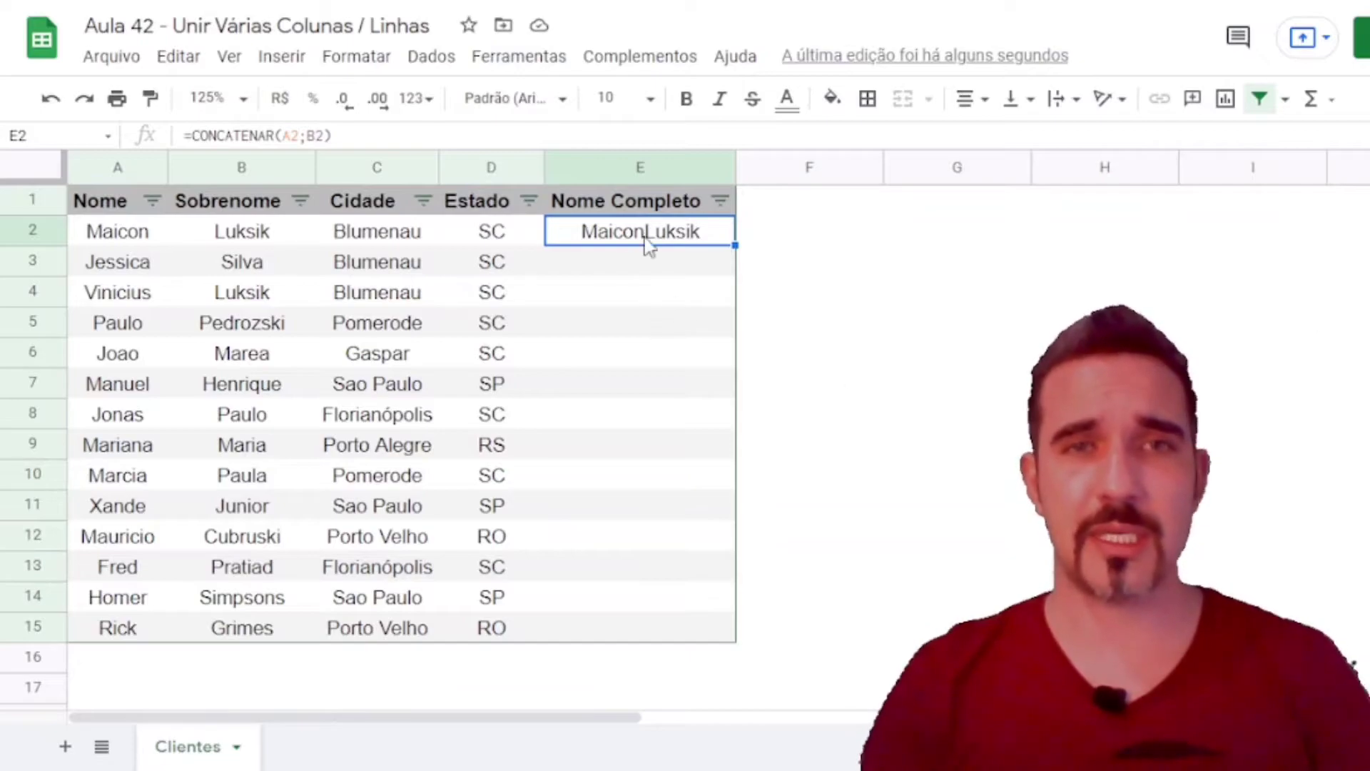
key("F2")
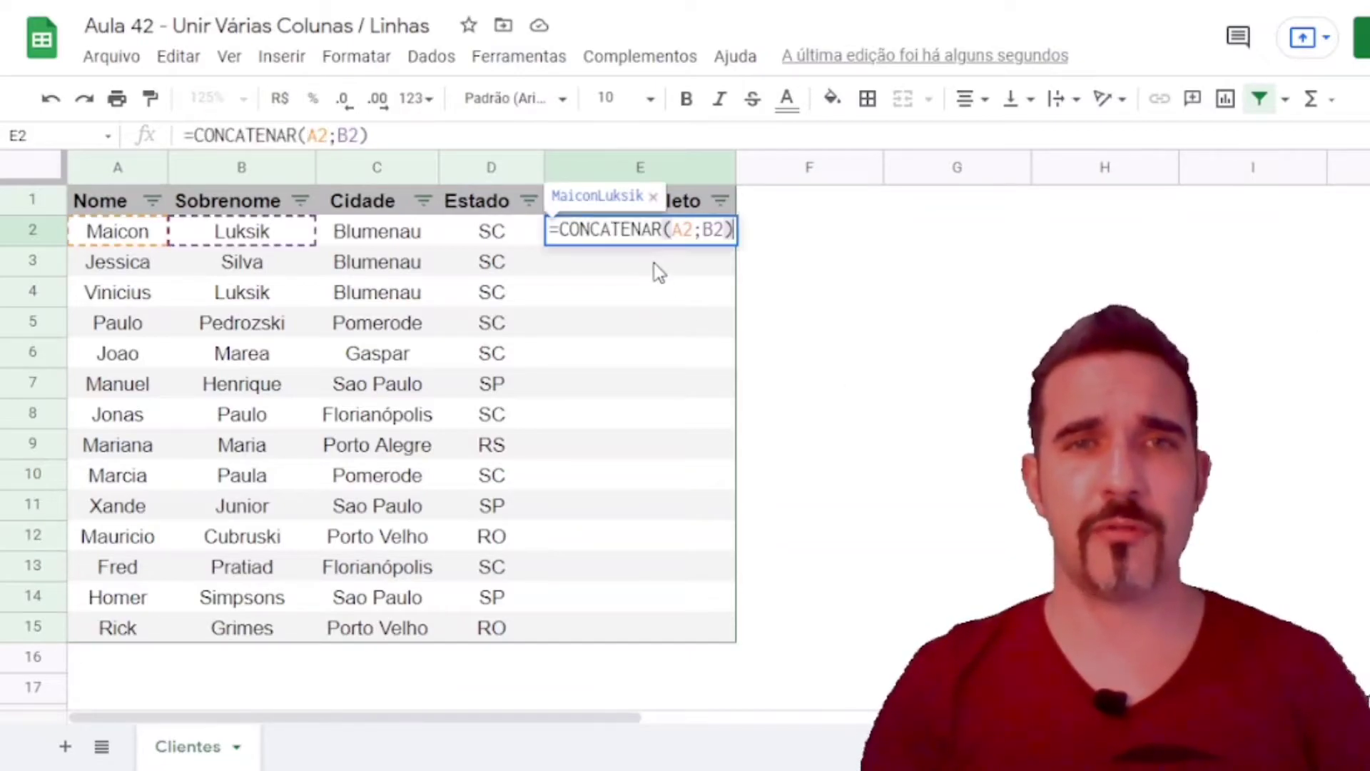
left_click(698, 237)
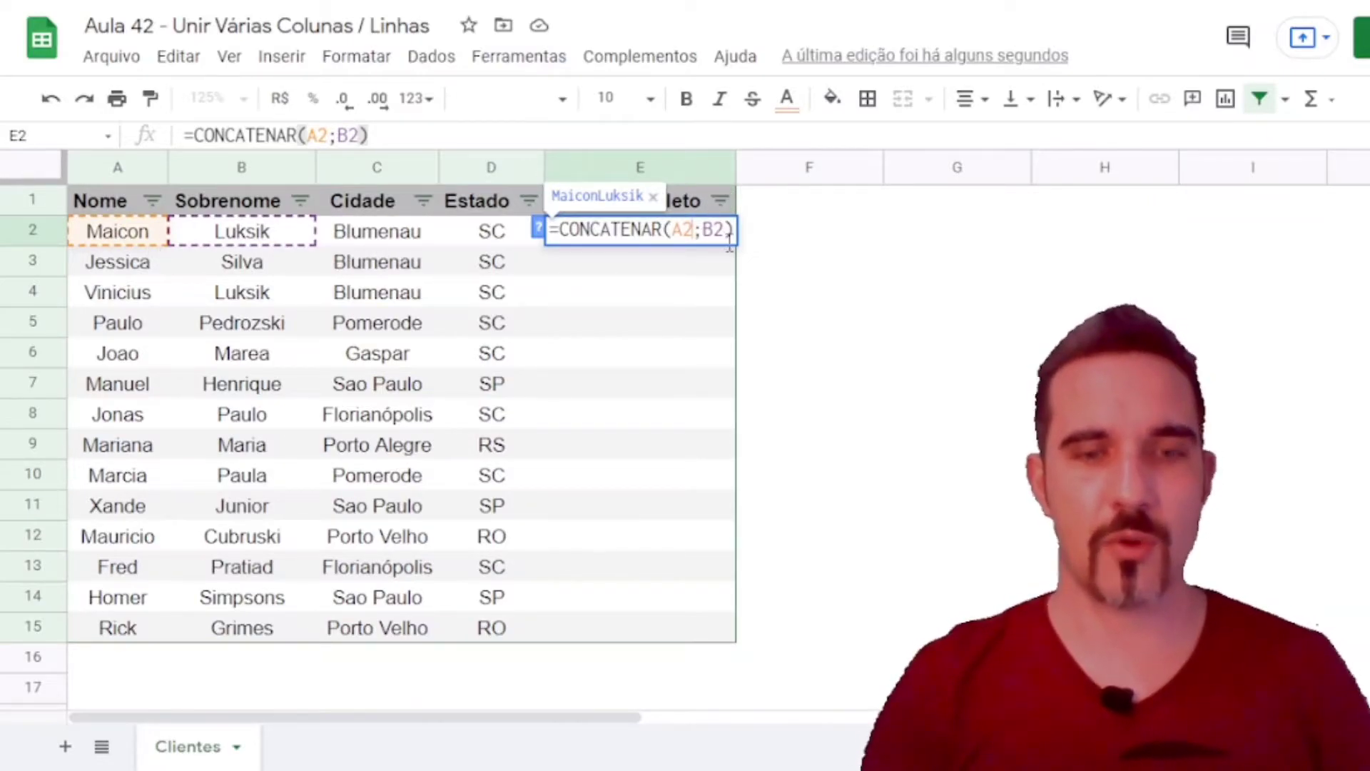
type(";")
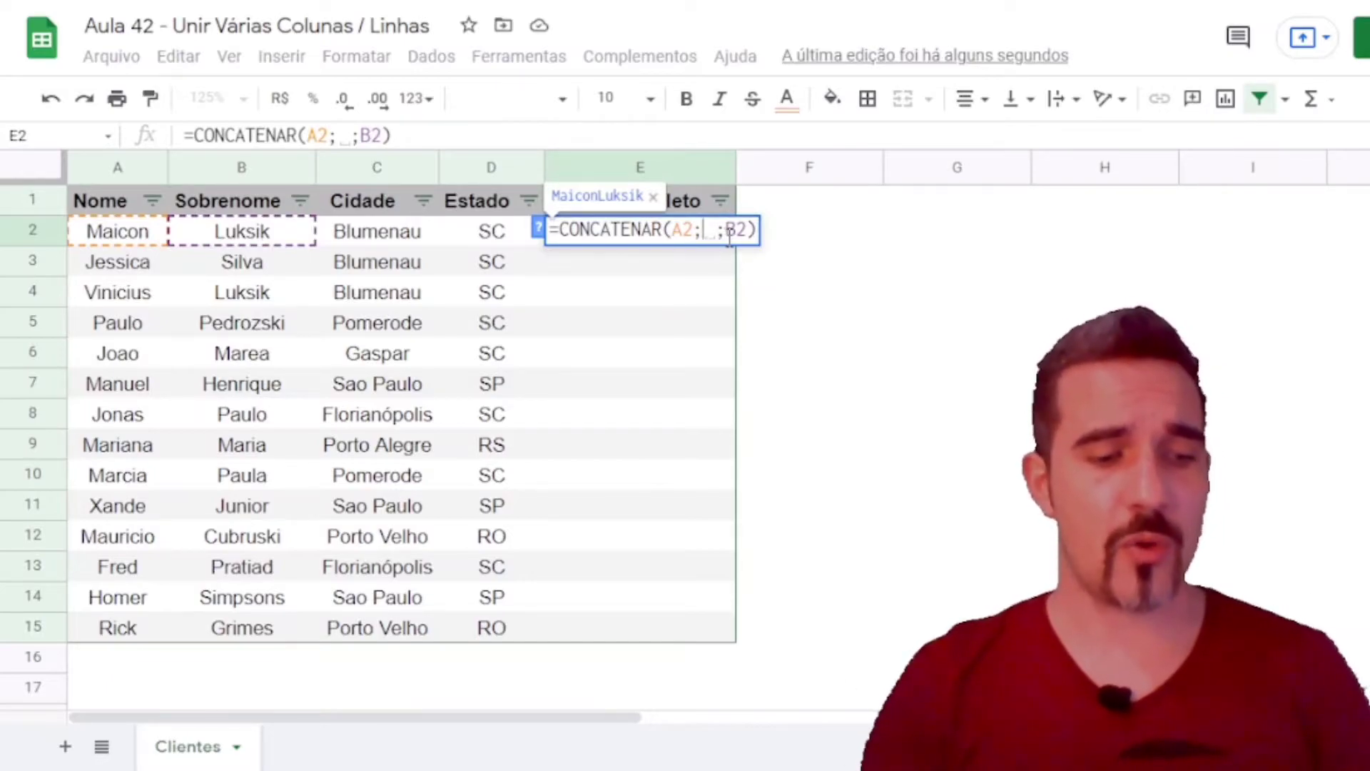
type("\"")
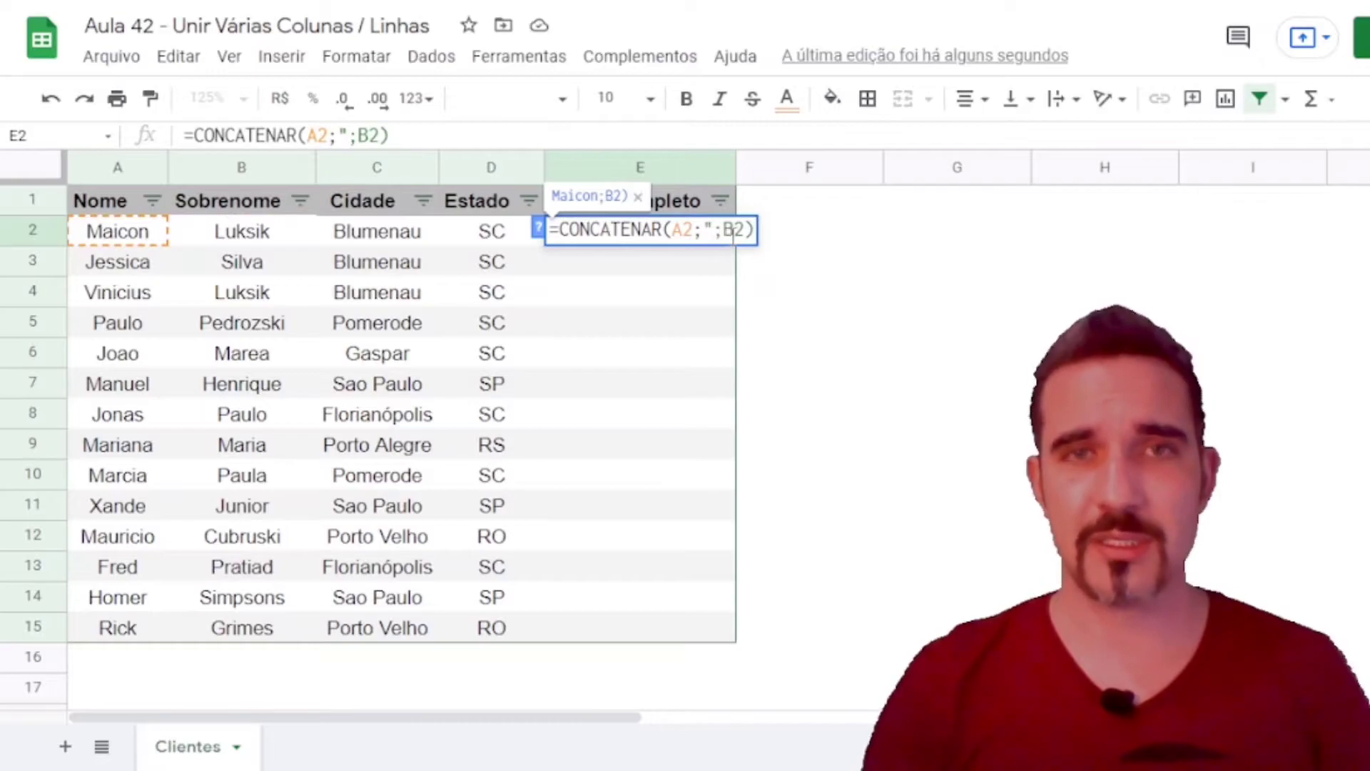
type(" \"")
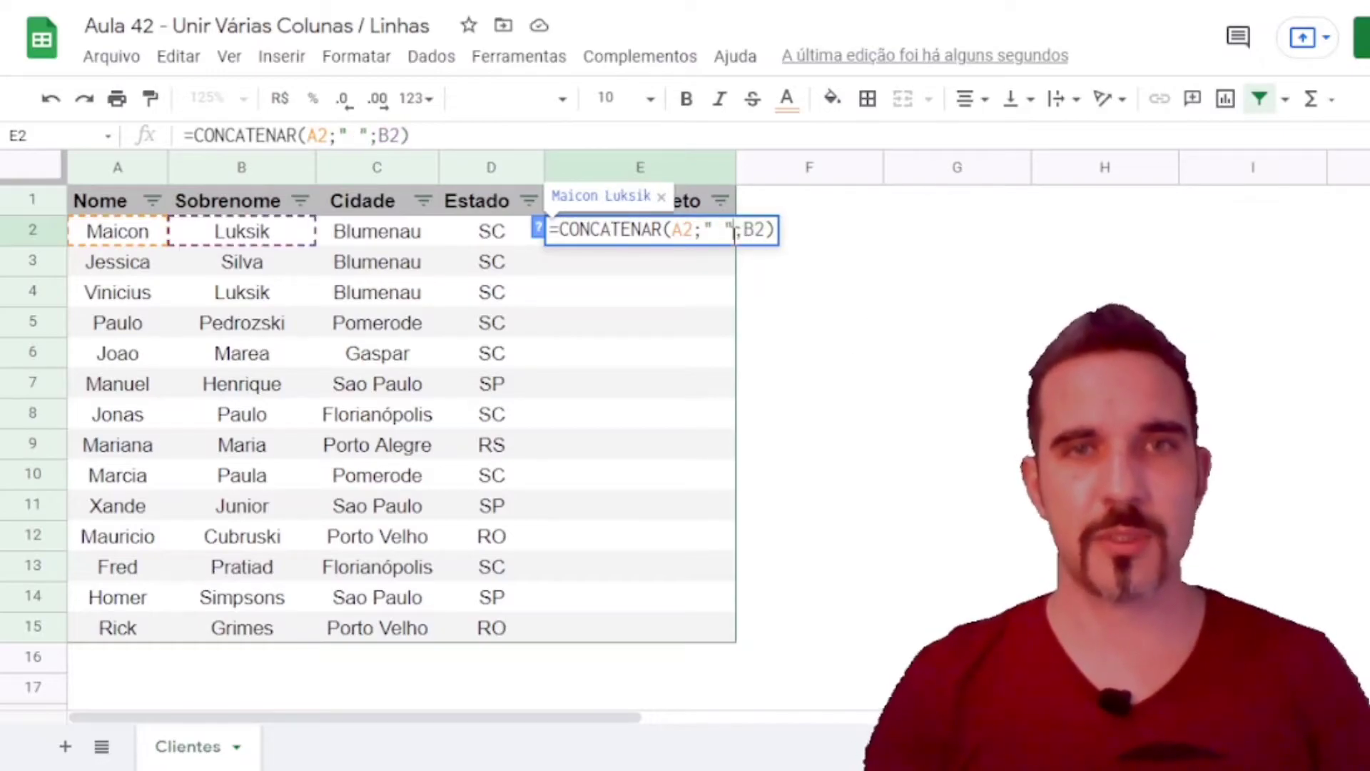
key("Return")
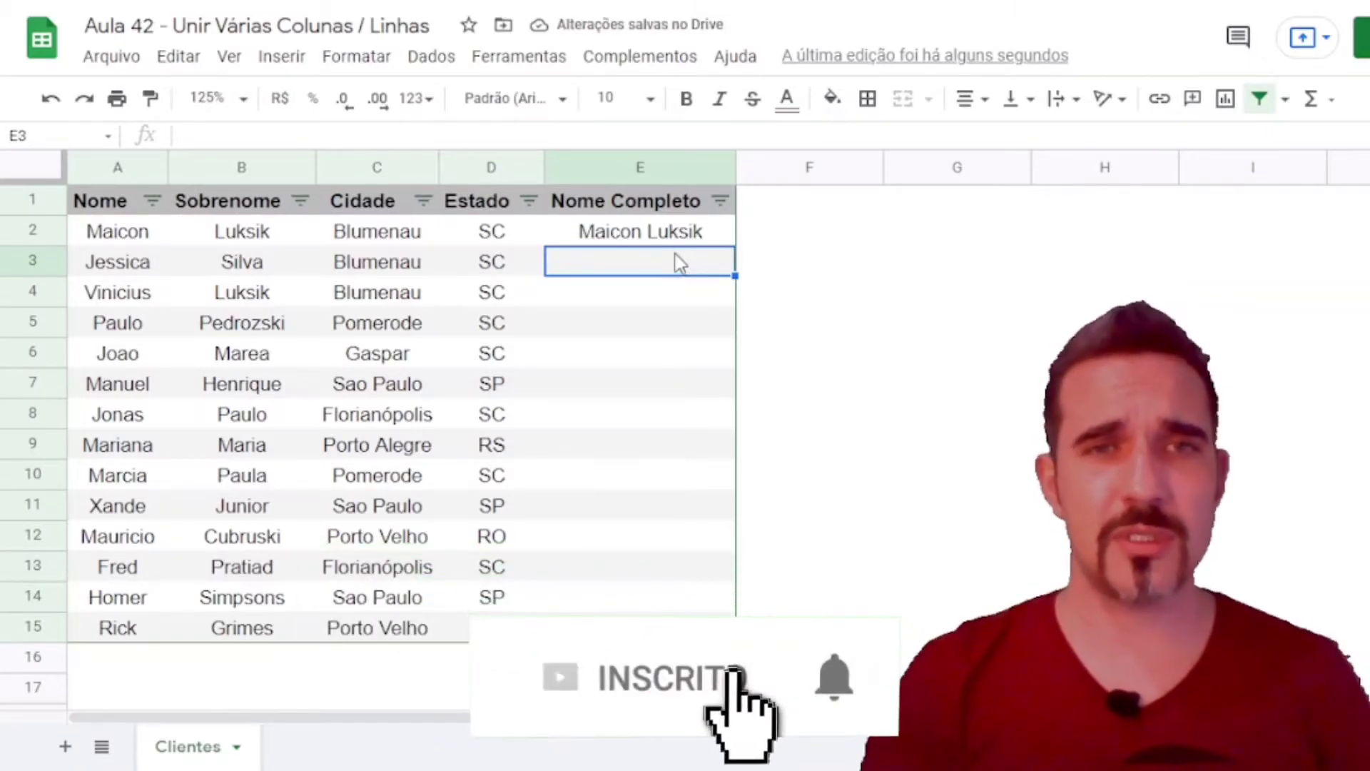
left_click(684, 238)
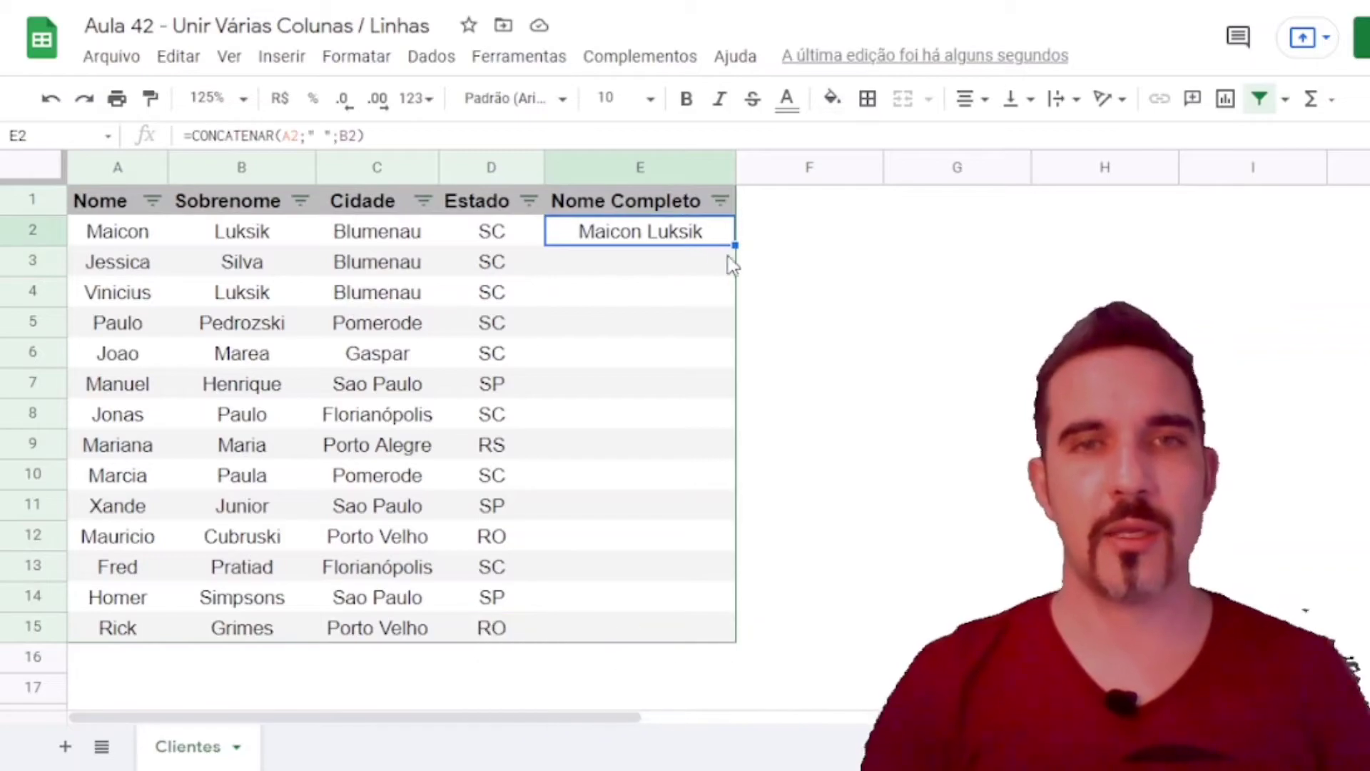
double_click(735, 246)
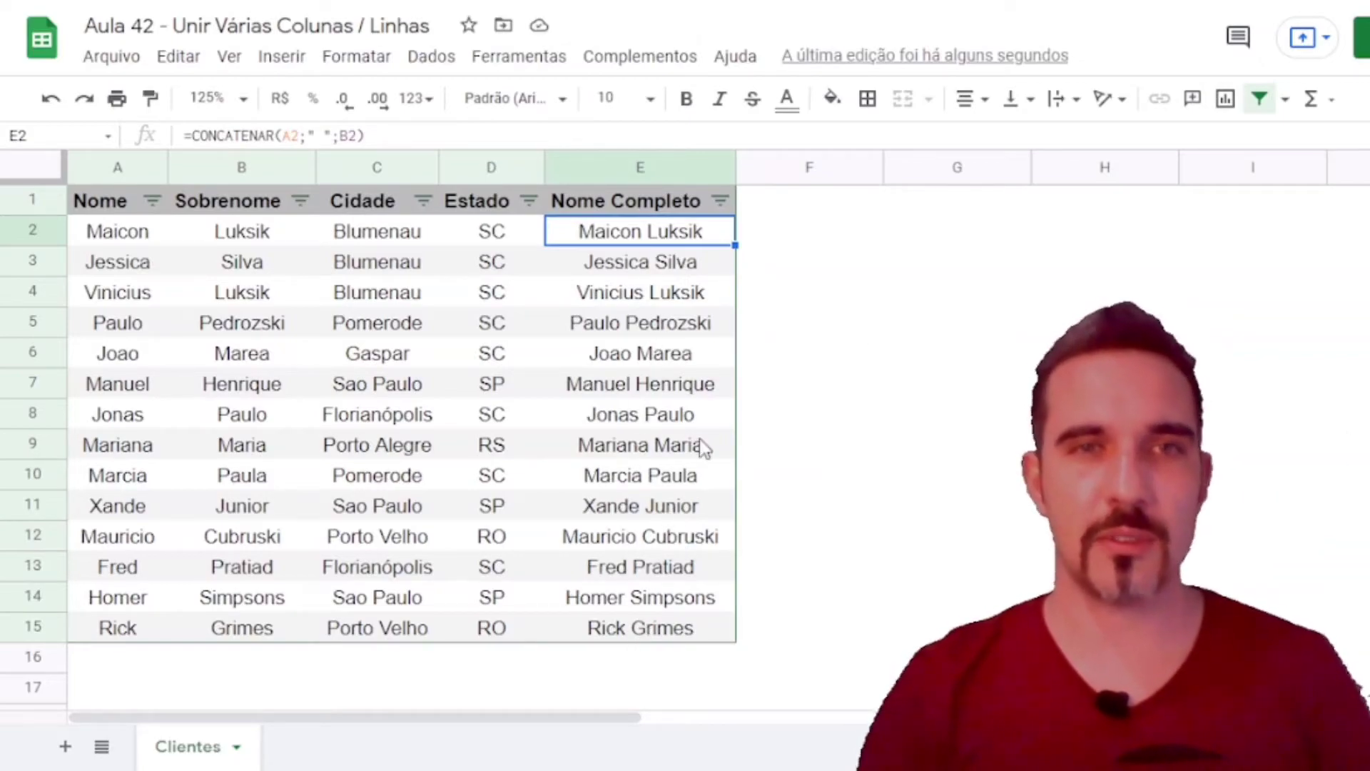
Add the header "Cidade /Estado" in F1 and give it the same header formatting and filter as Nome Completo
key("Up")
key("Right")
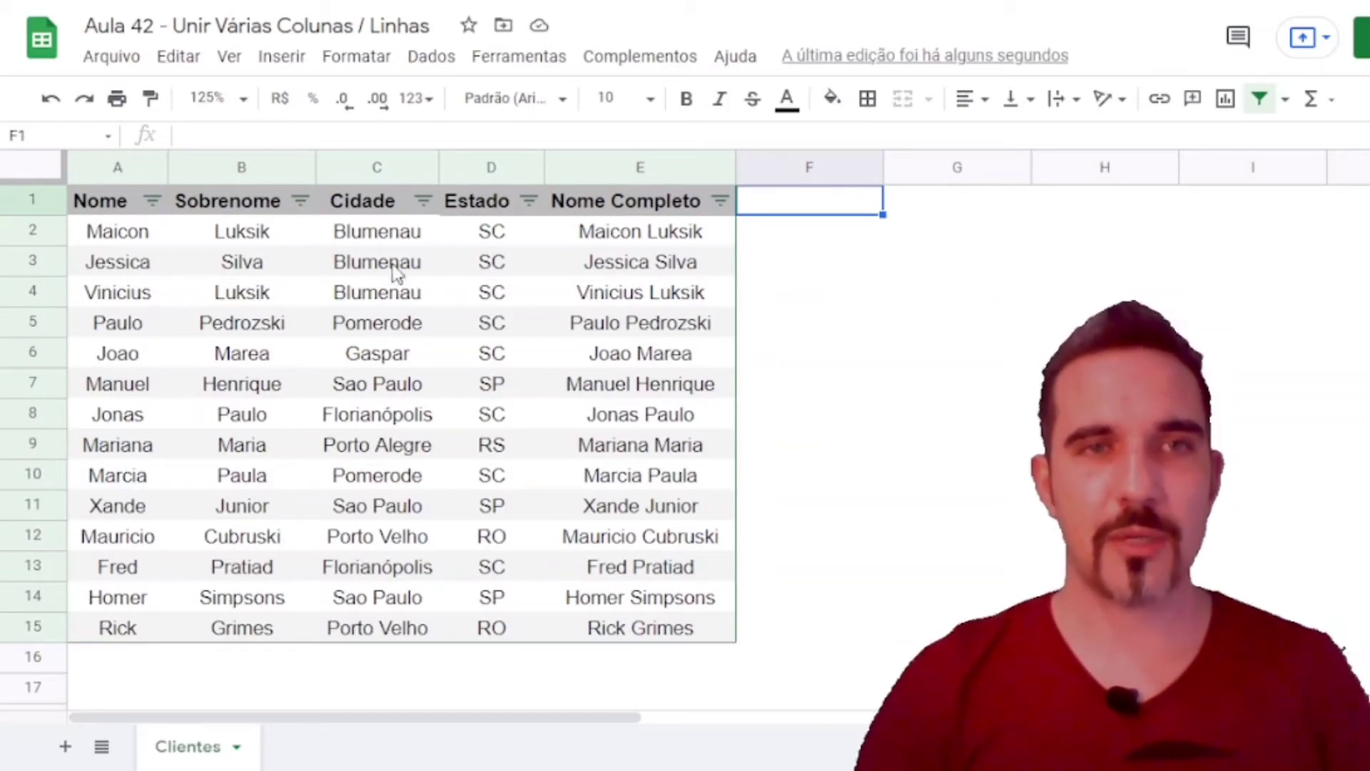
left_click(360, 167)
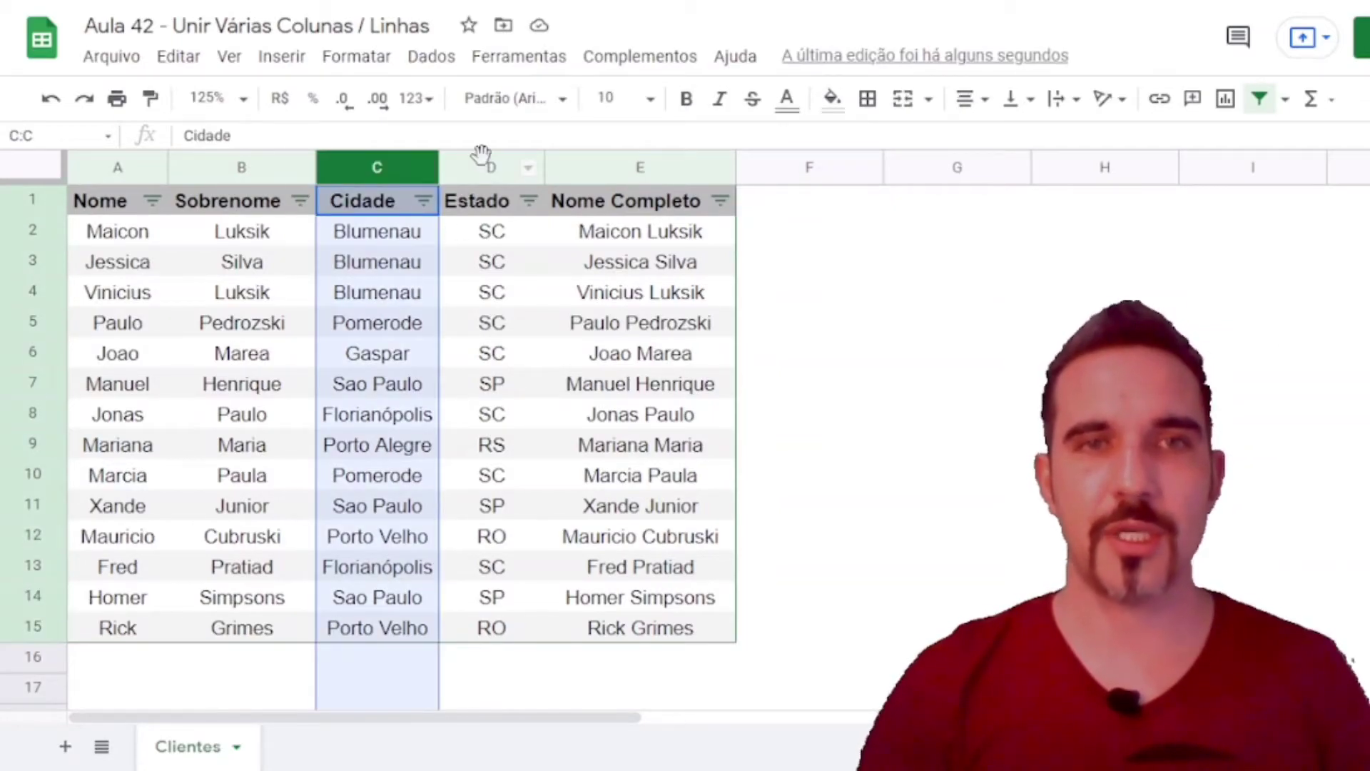
left_click(489, 169)
left_click(785, 207)
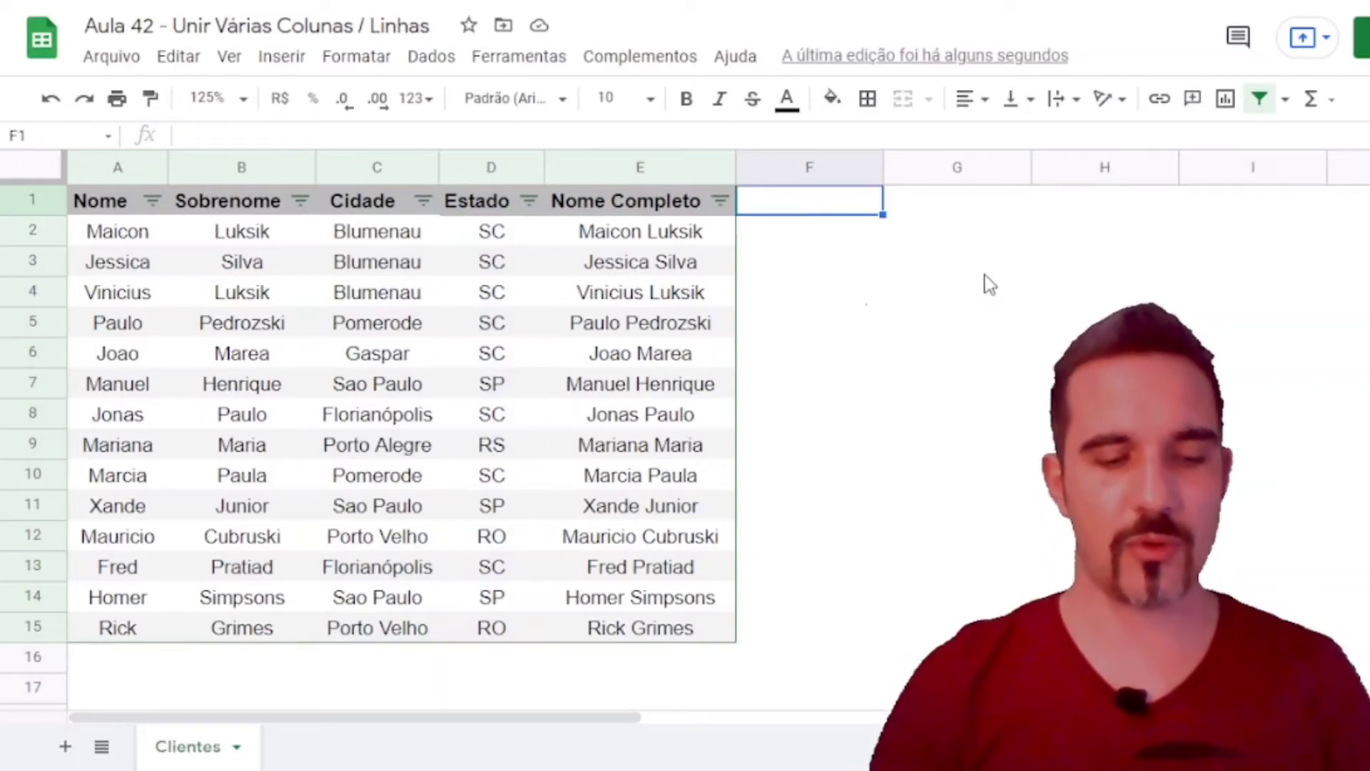
type("Cida")
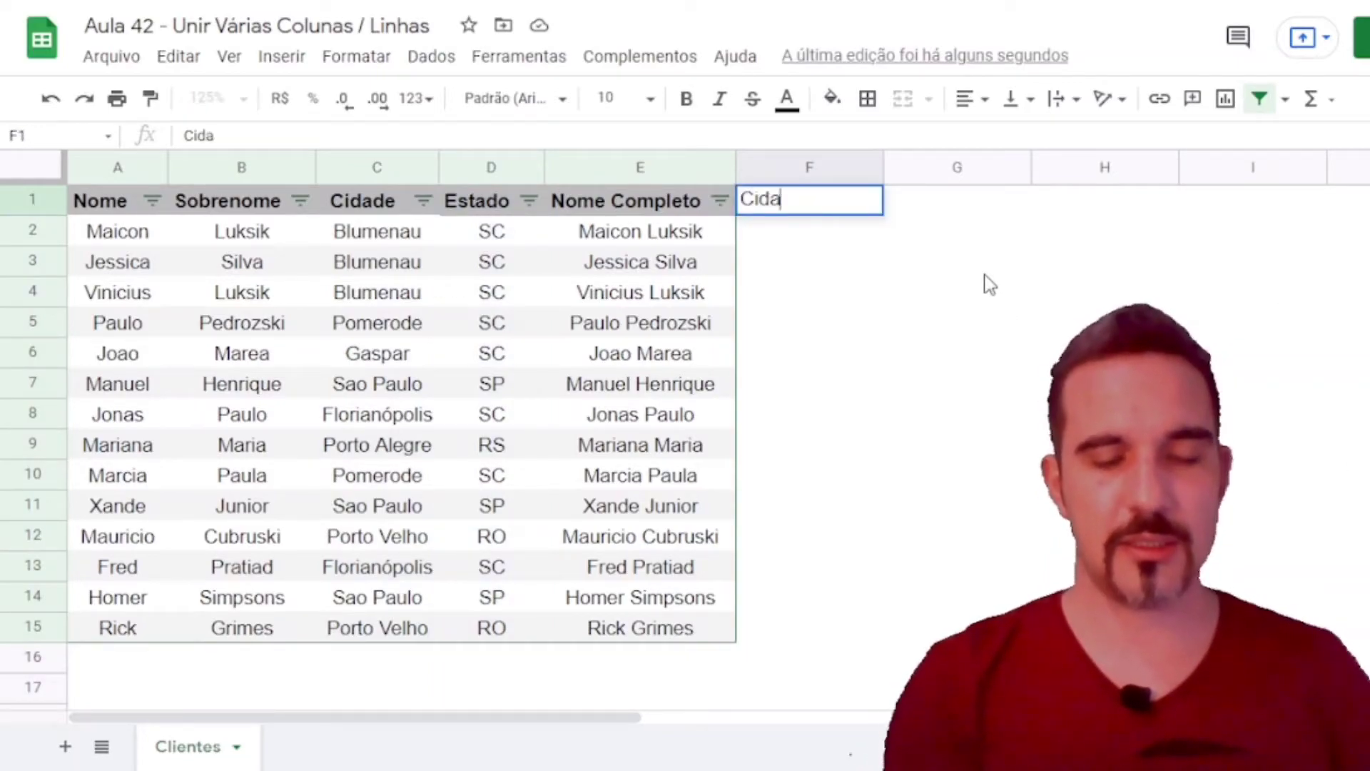
type("de /Estado")
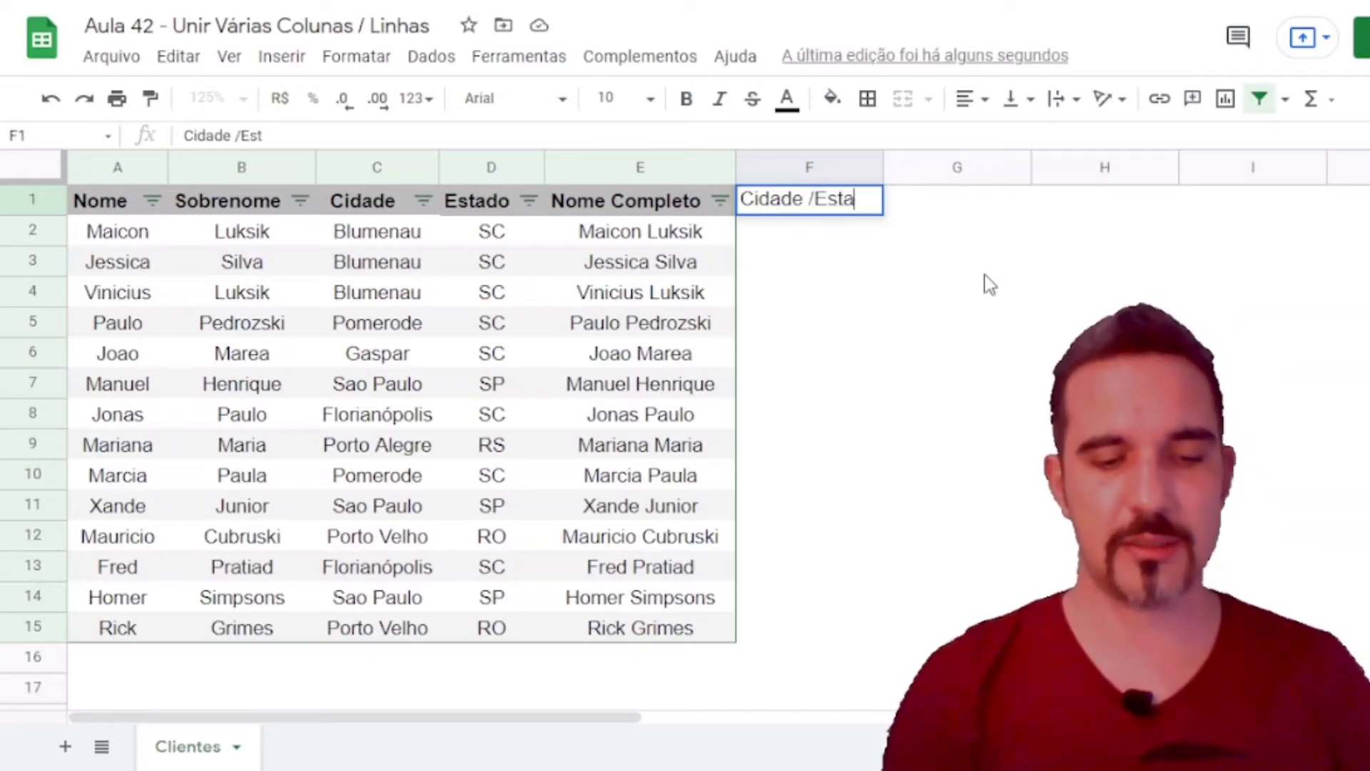
key("Return")
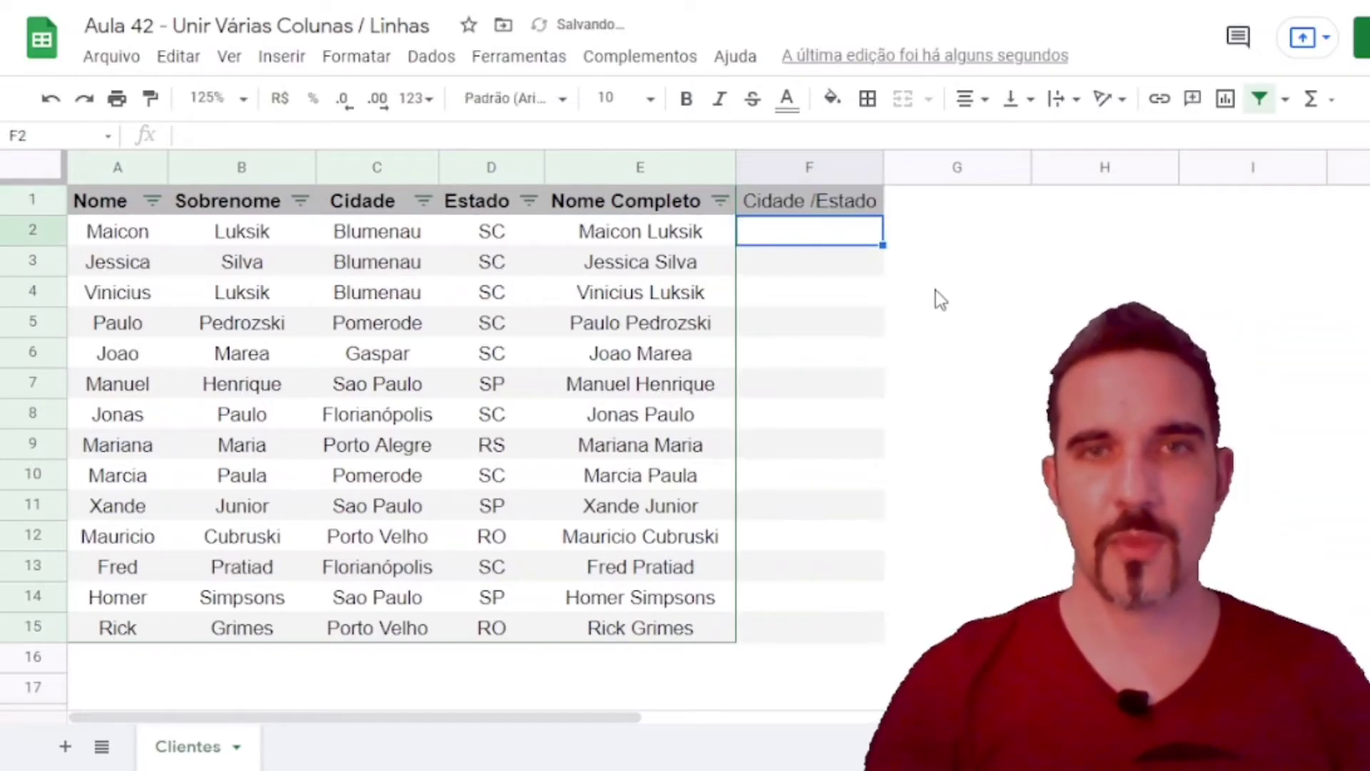
left_click_drag(646, 203, 811, 207)
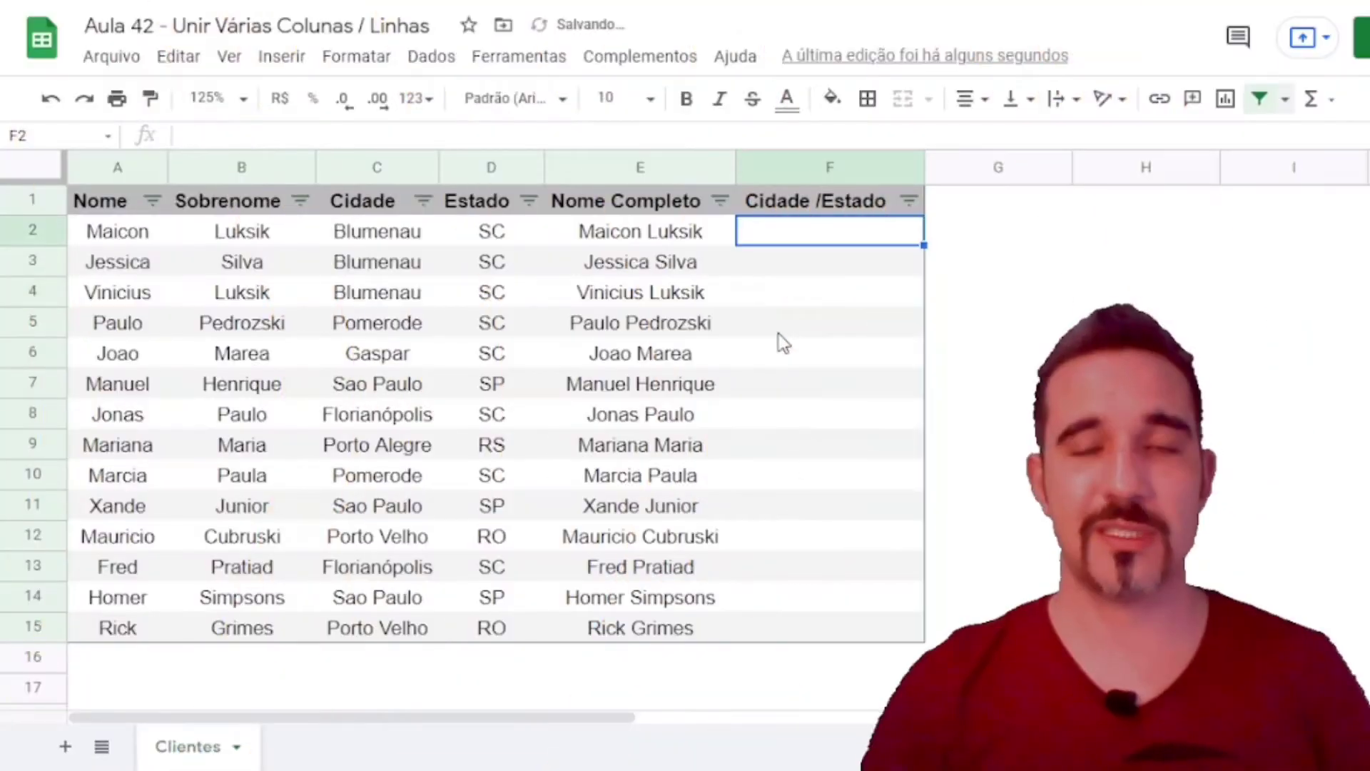
Enter the formula =CONCATENAR(C2;"-";D2) in cell F2 to join the city and state with a hyphen
type("=conca")
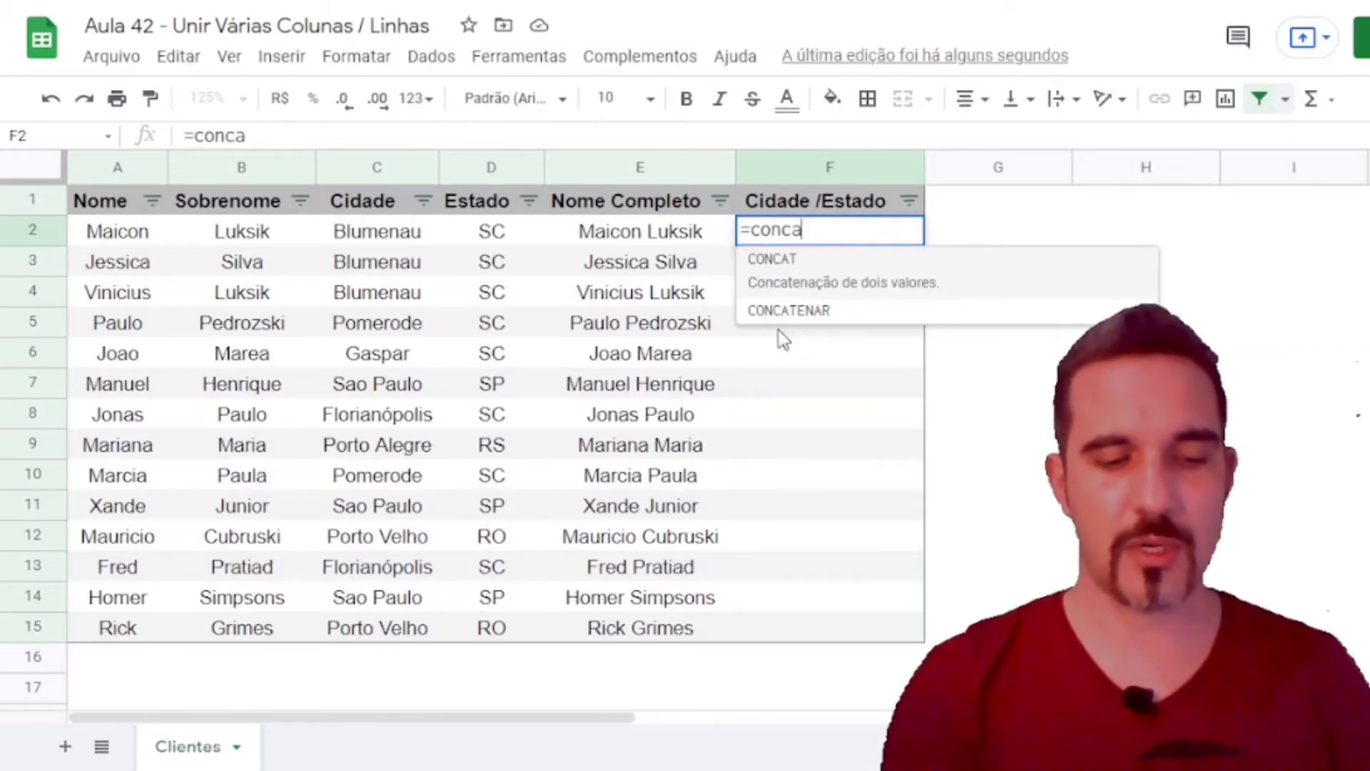
type("tenar(")
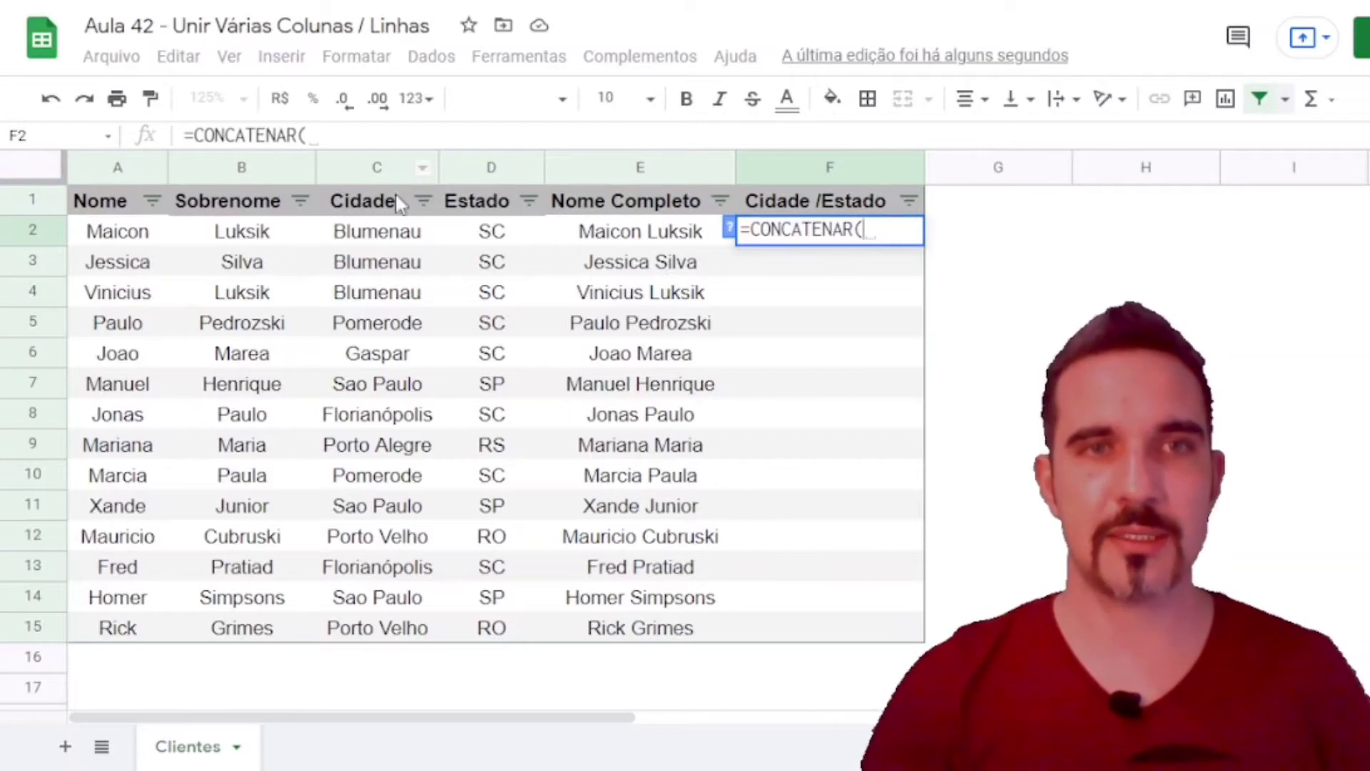
left_click(378, 236)
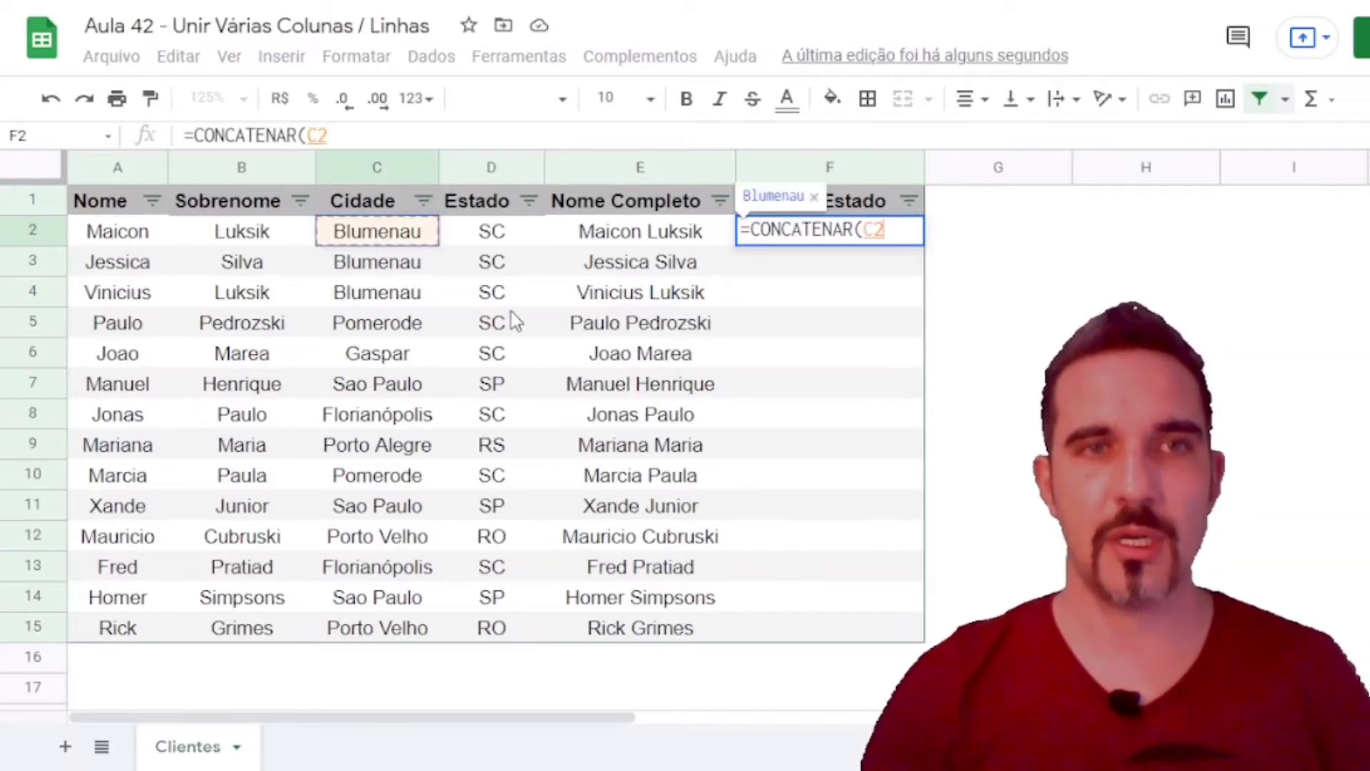
type(";")
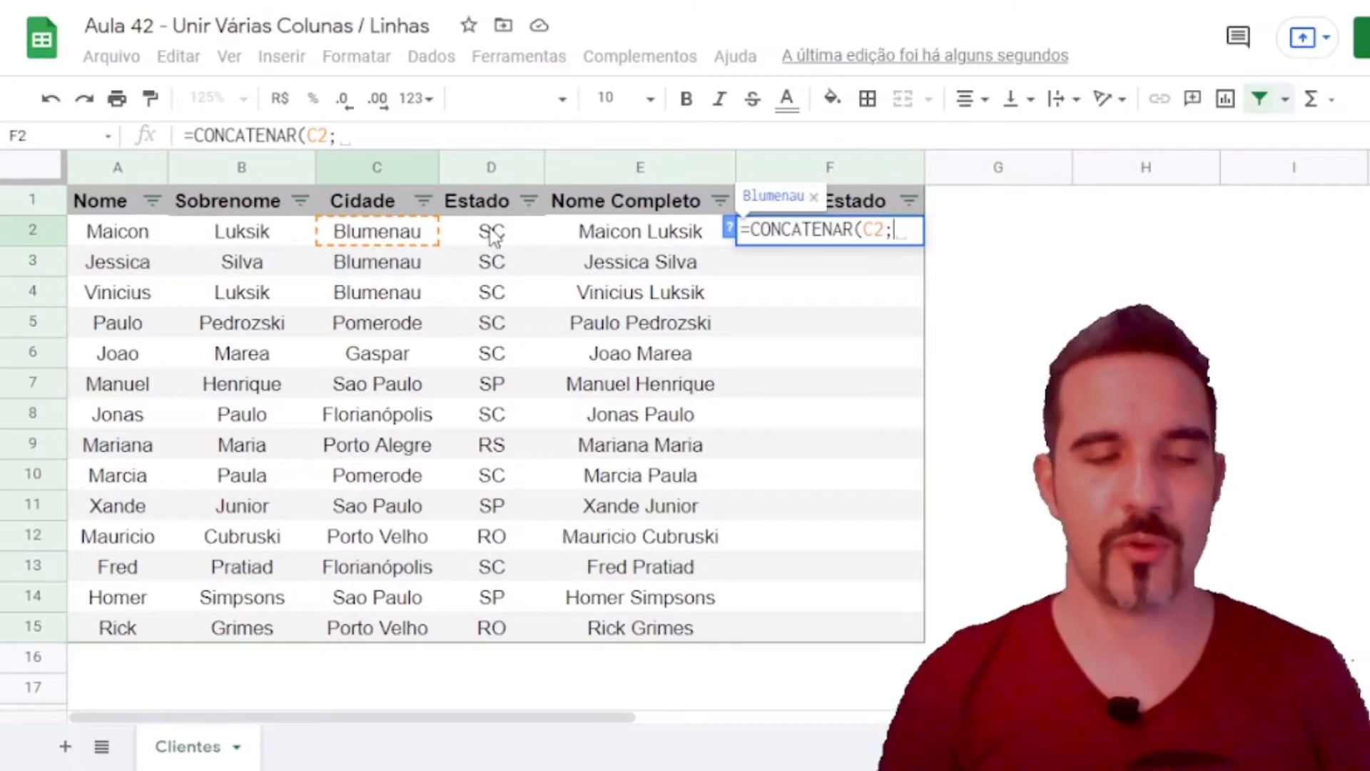
type("\"")
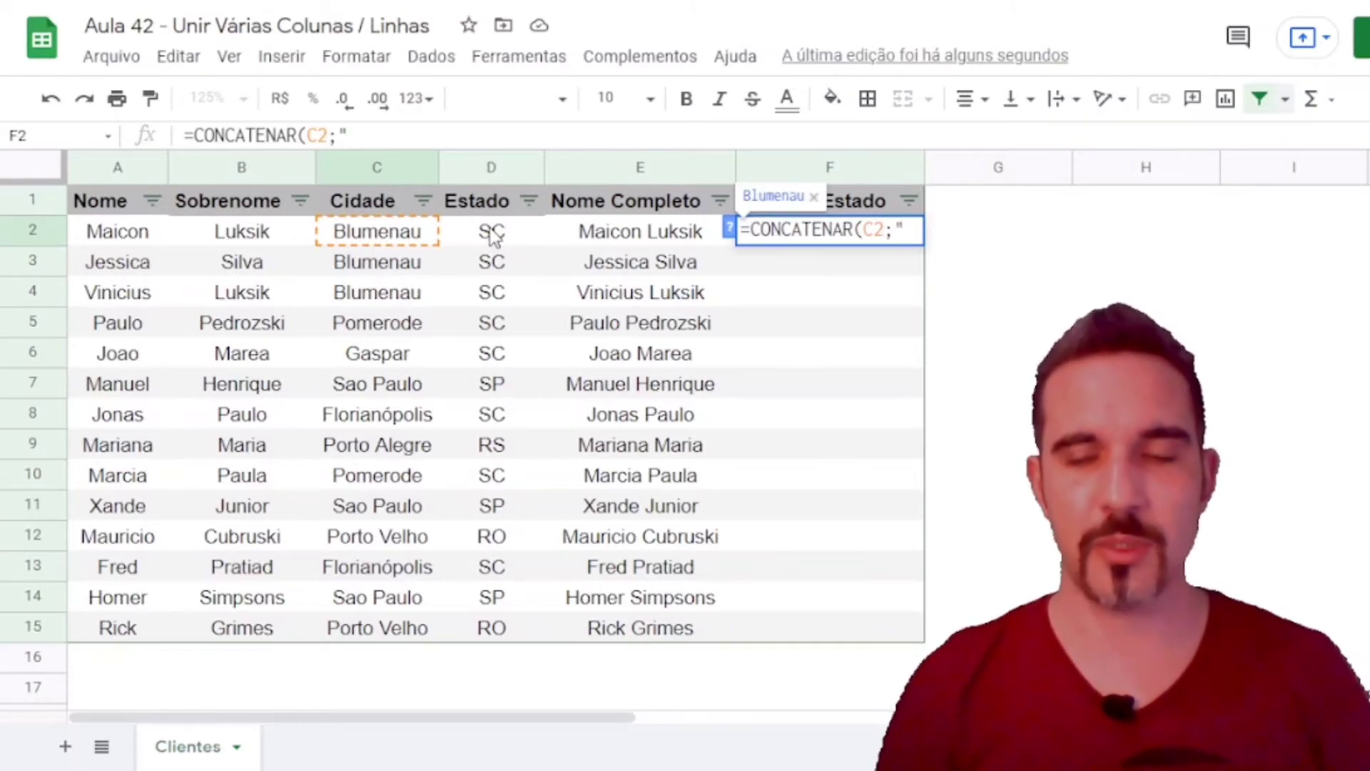
type("-")
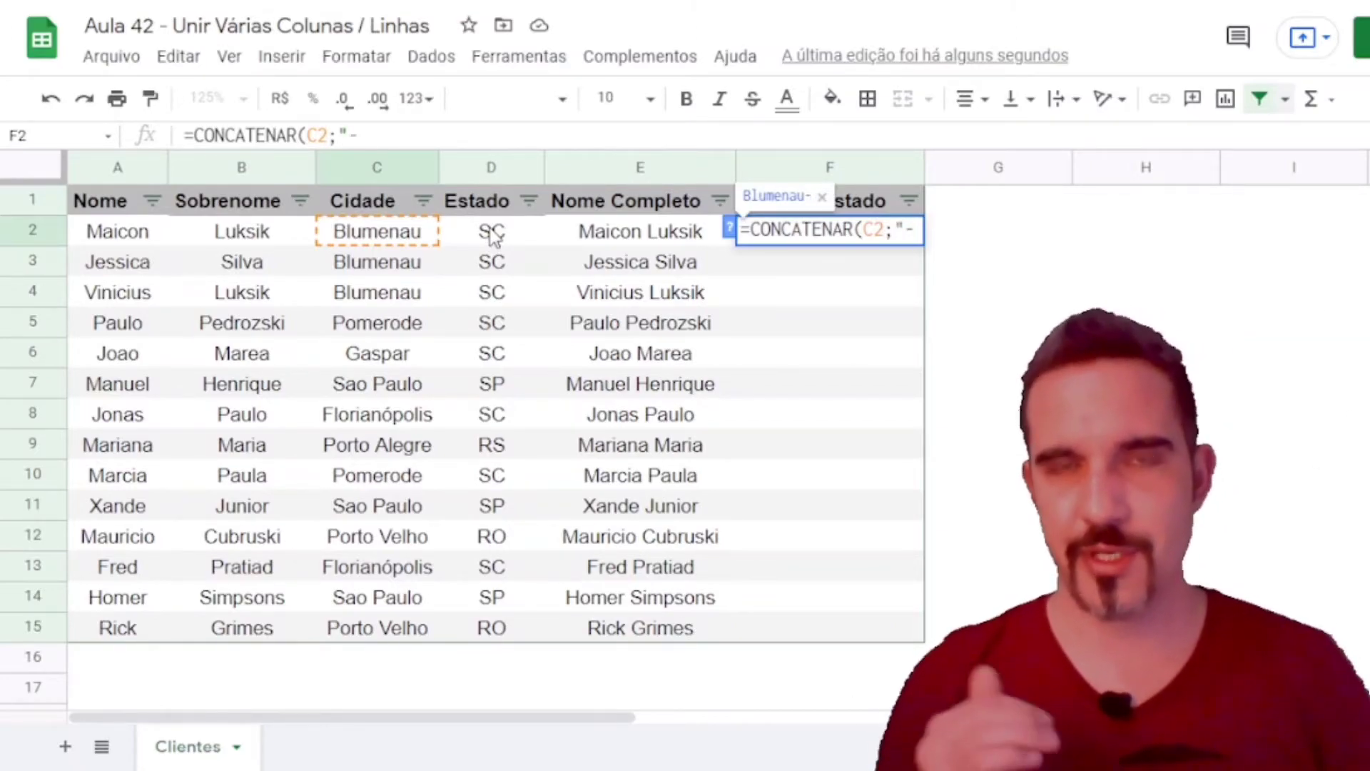
type("\"")
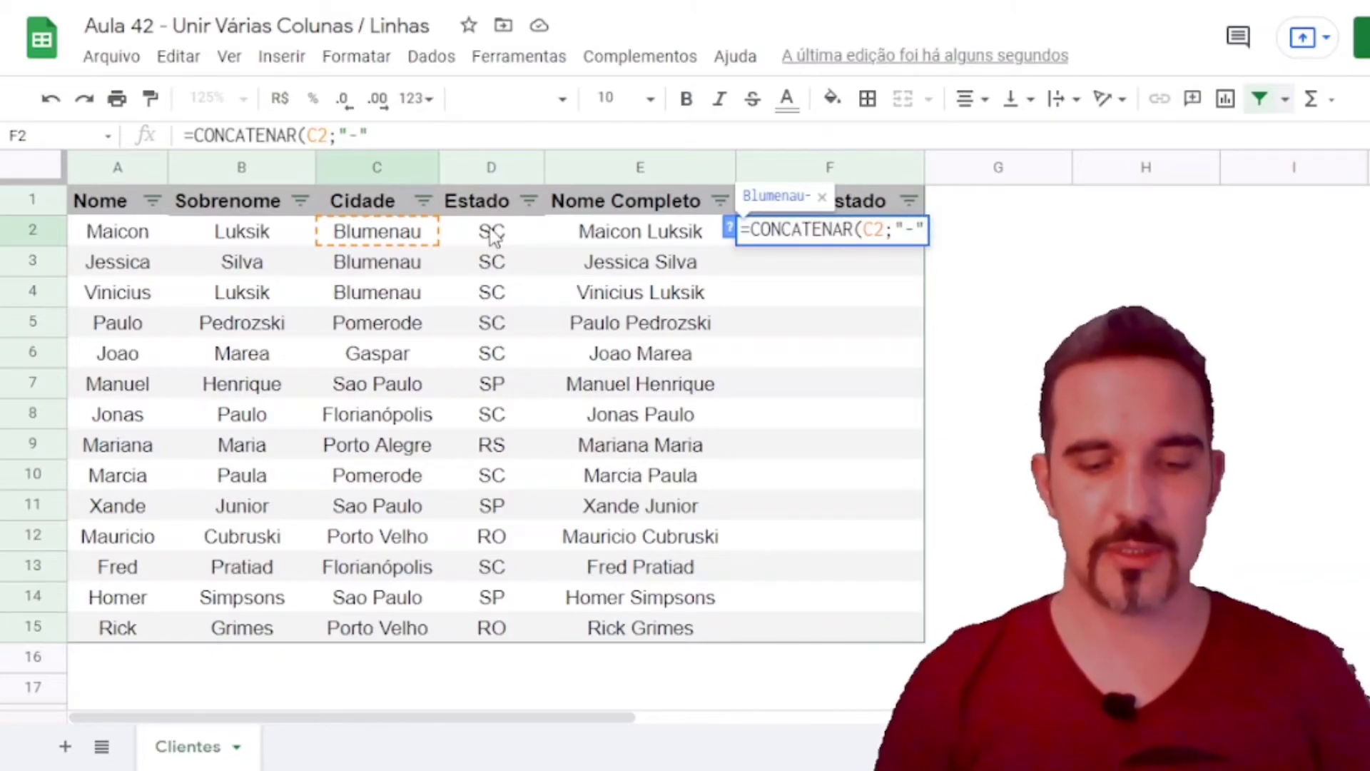
type(";")
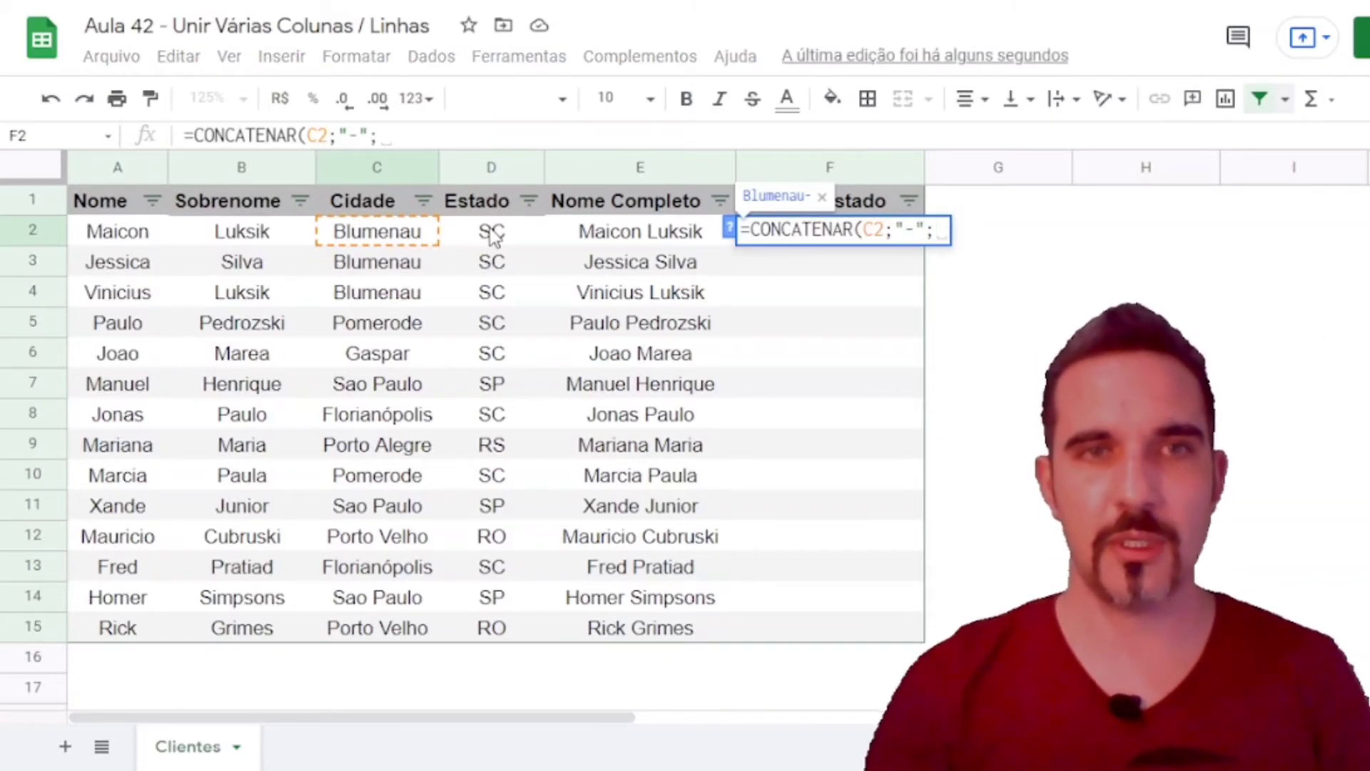
left_click(492, 235)
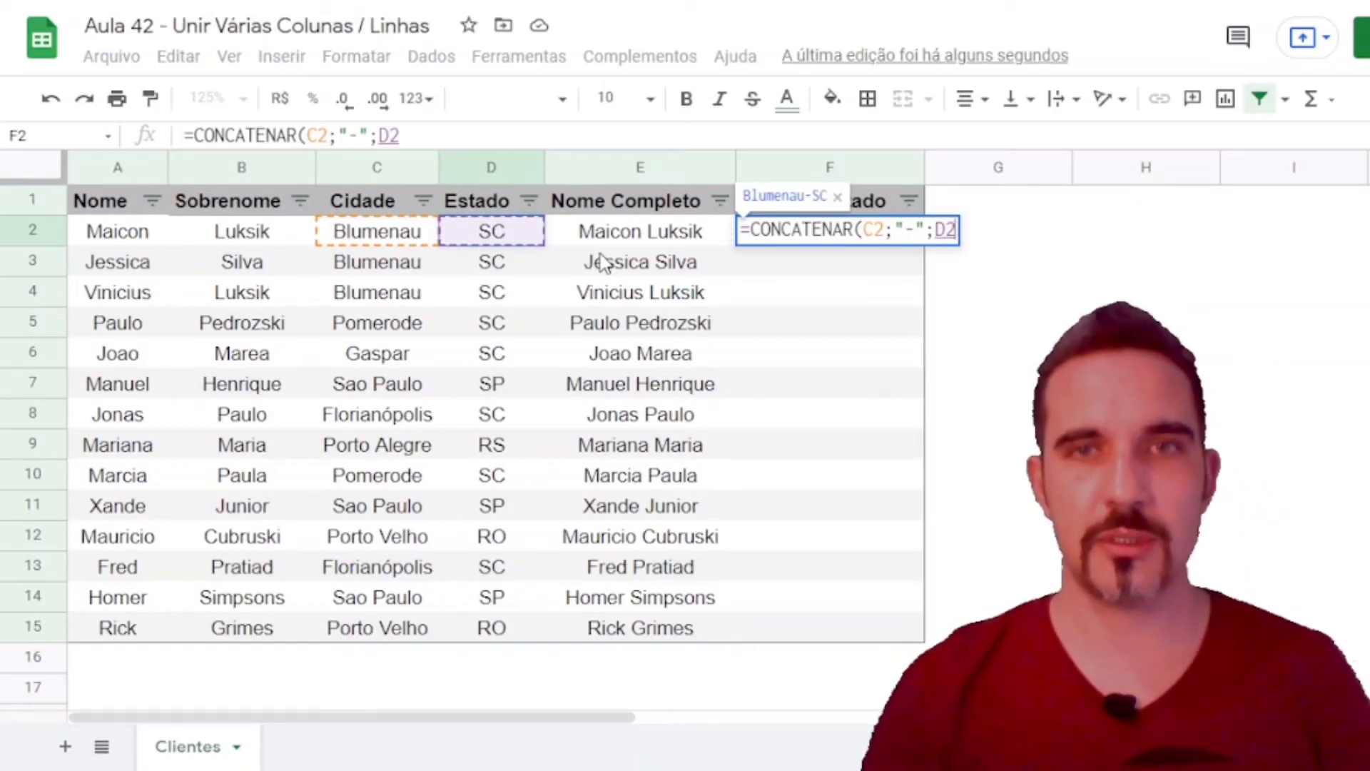
type(")")
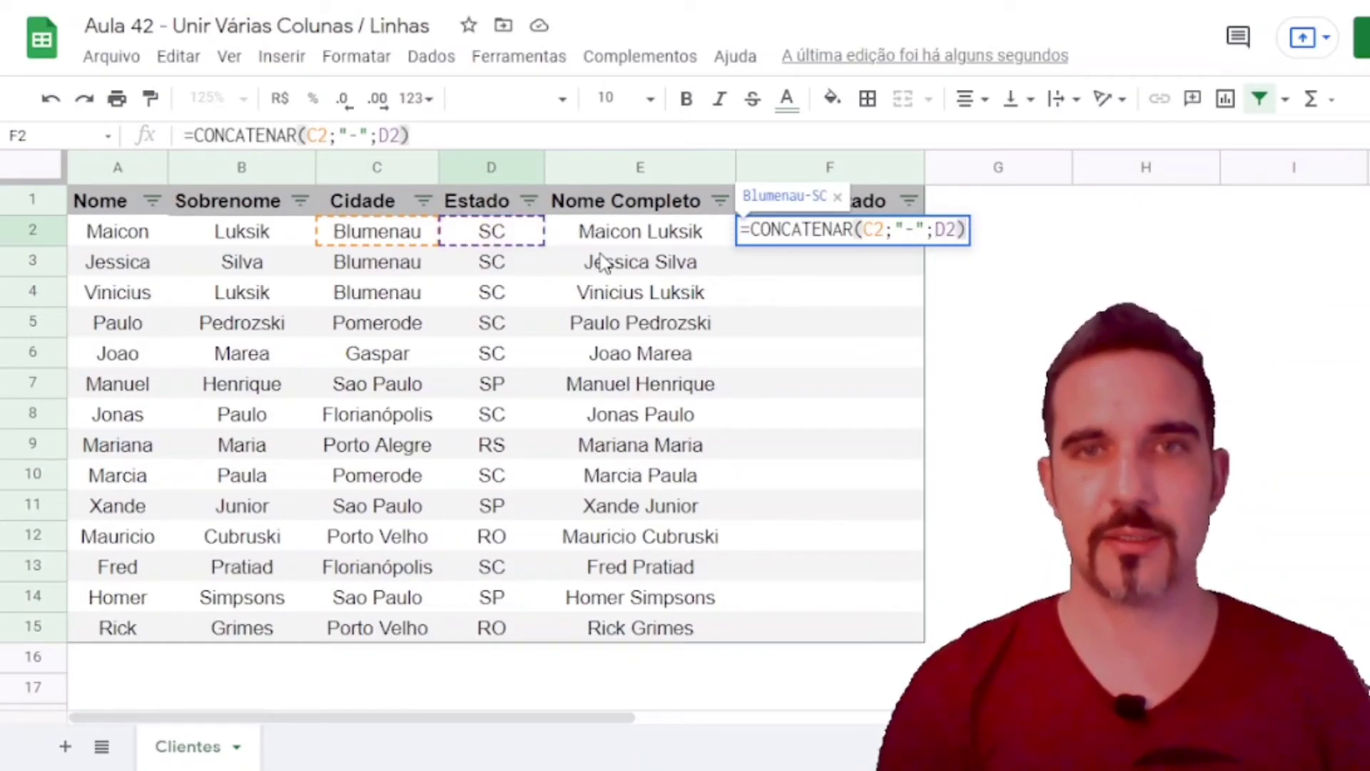
key("Return")
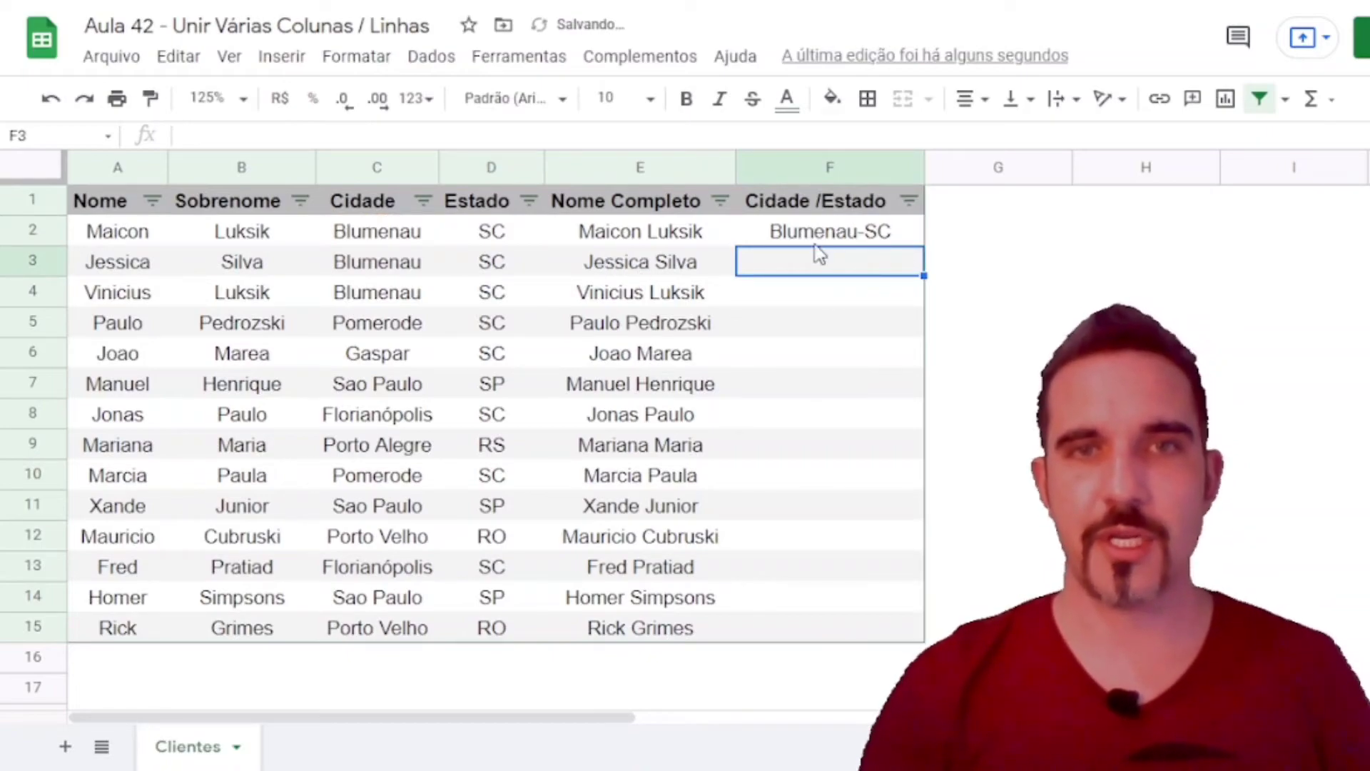
Review the "-" separator in the F2 formula and fill the formula down the Cidade /Estado column to F15
left_click(783, 234)
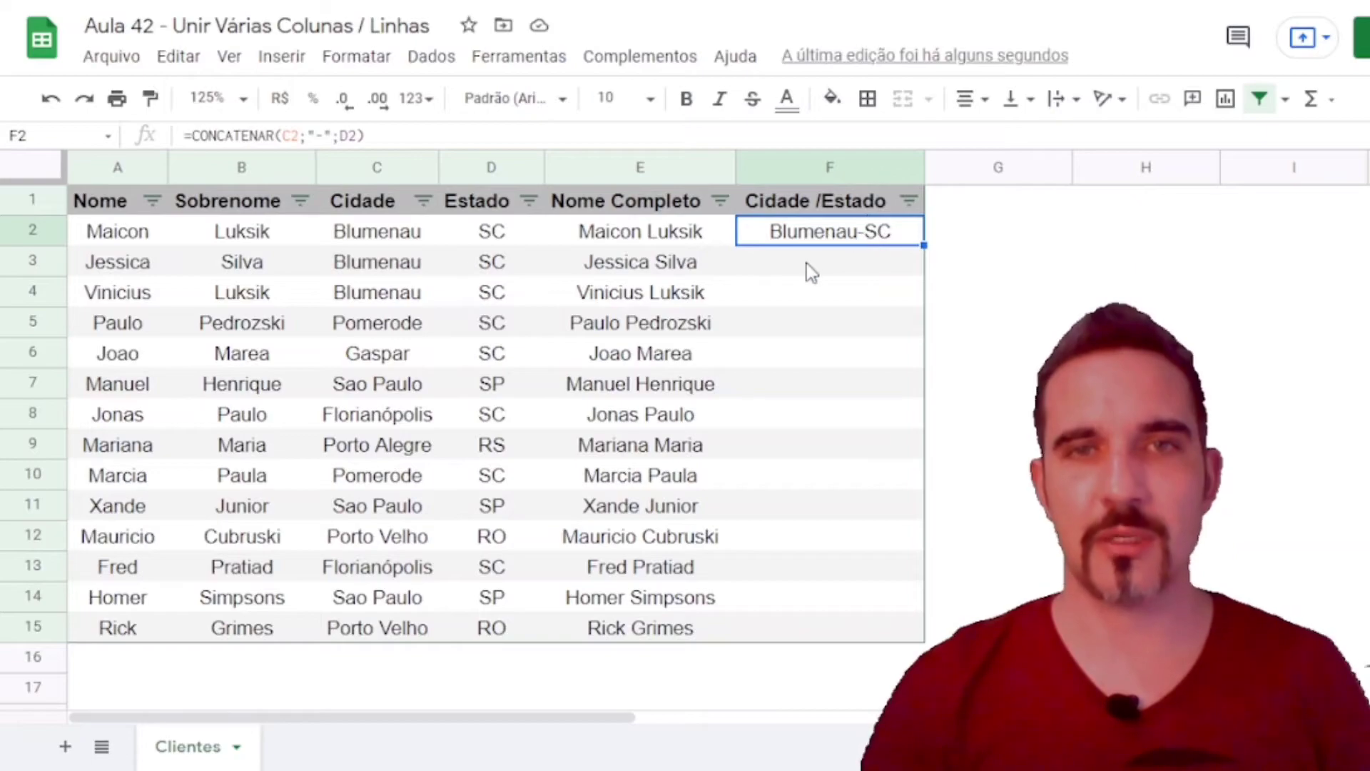
key("F2")
double_click(922, 230)
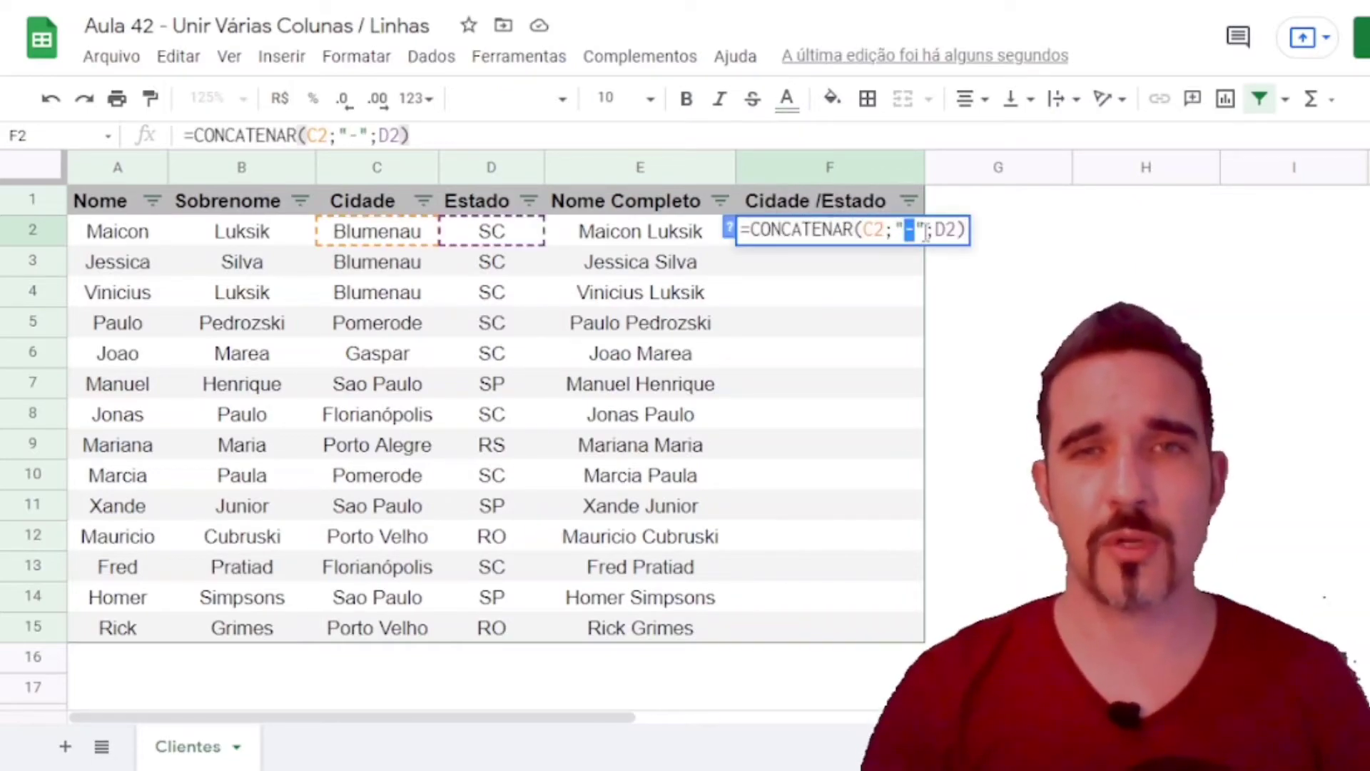
left_click_drag(925, 232, 894, 230)
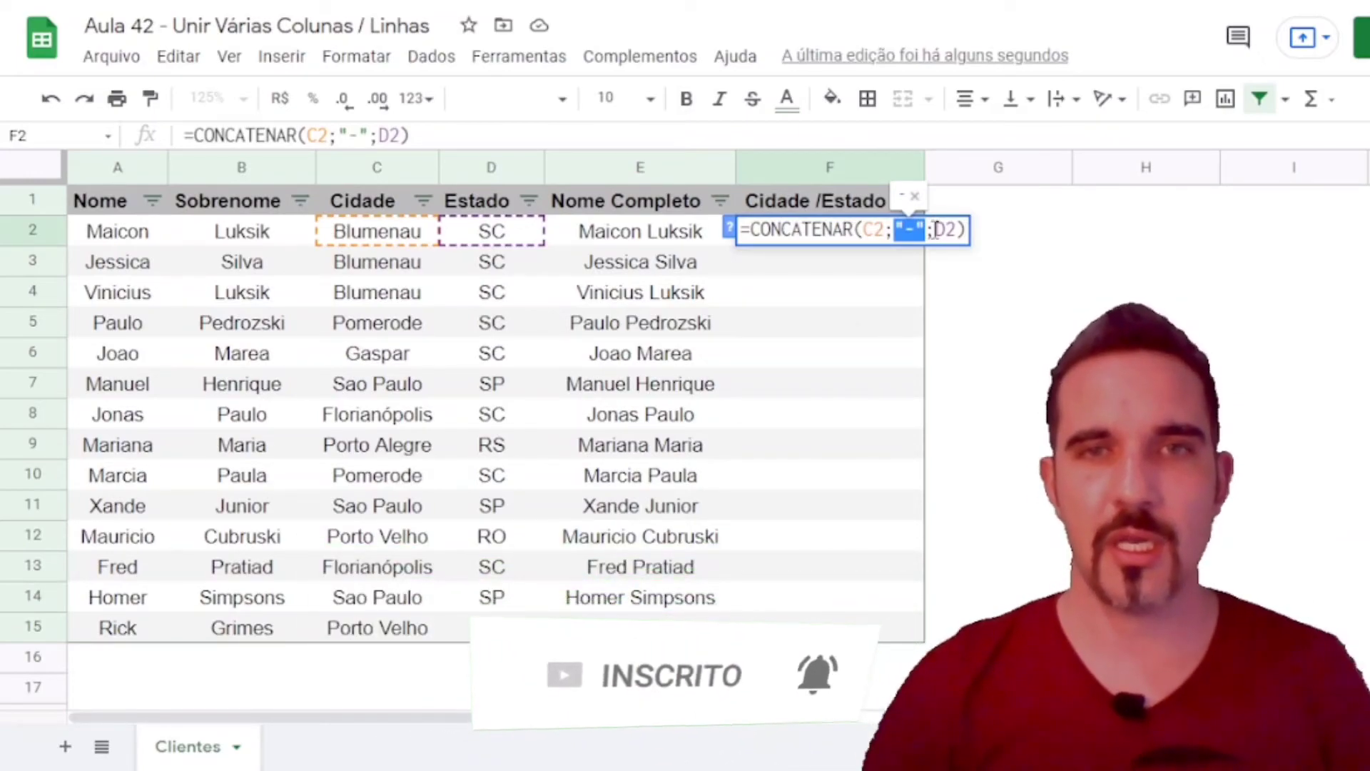
key("Return")
left_click(917, 239)
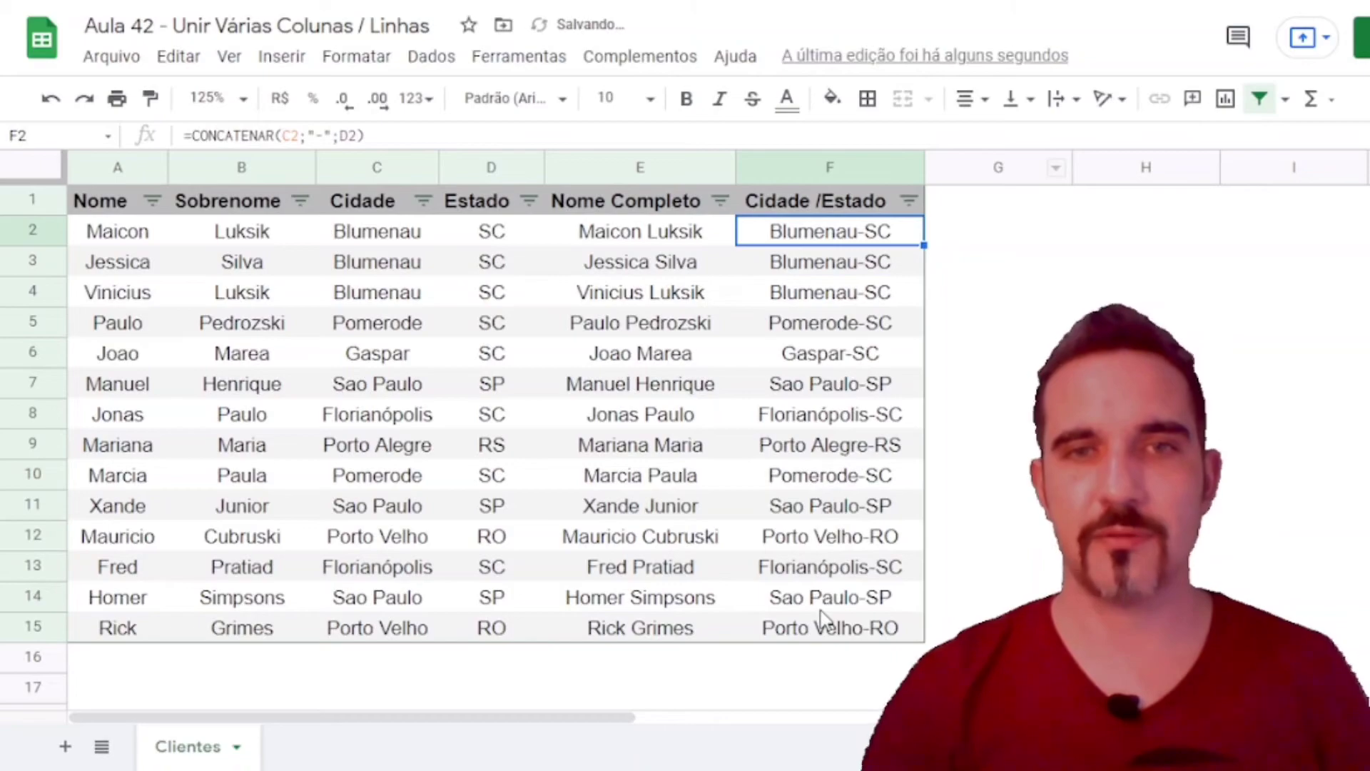
left_click(837, 475)
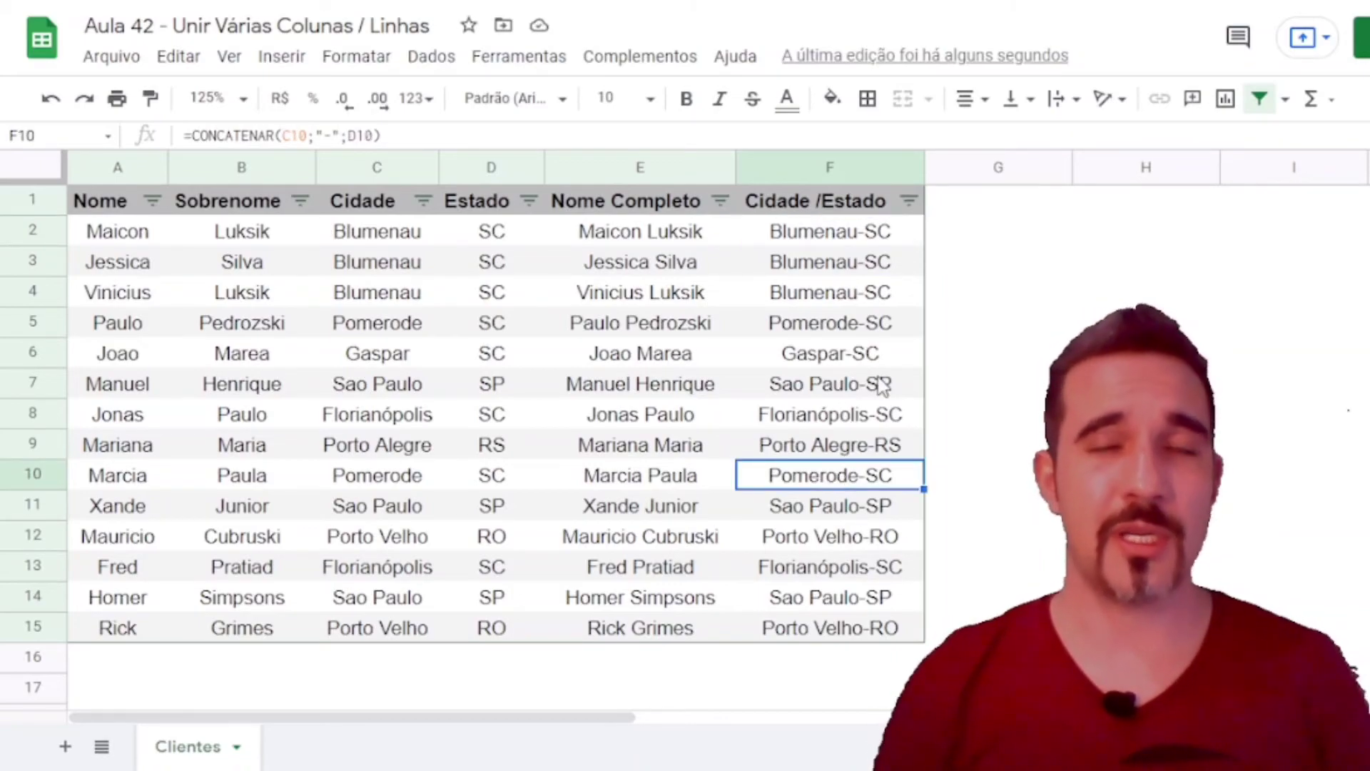